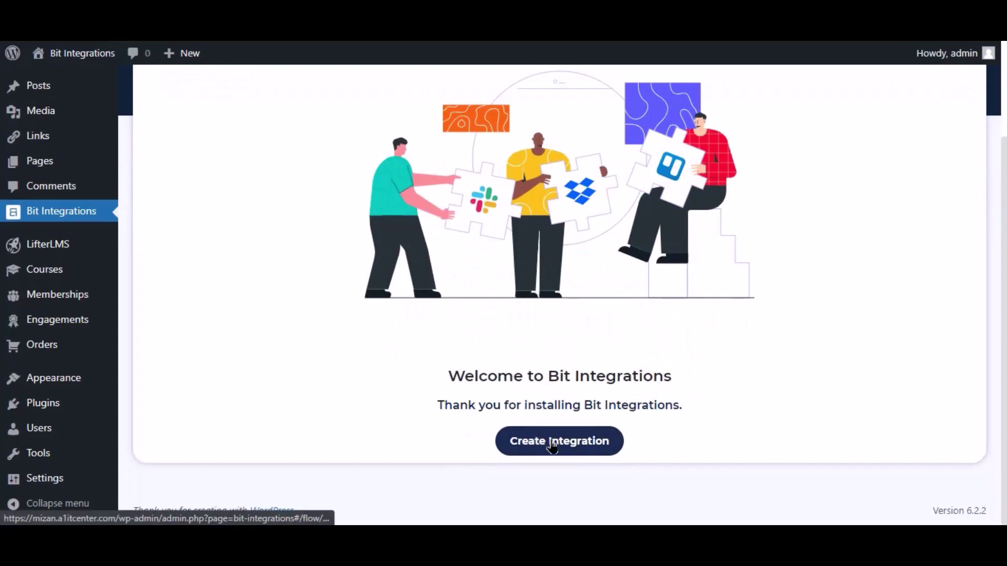
- Start creating a new integration and choose LifterLMS as its trigger
left_click(540, 438)
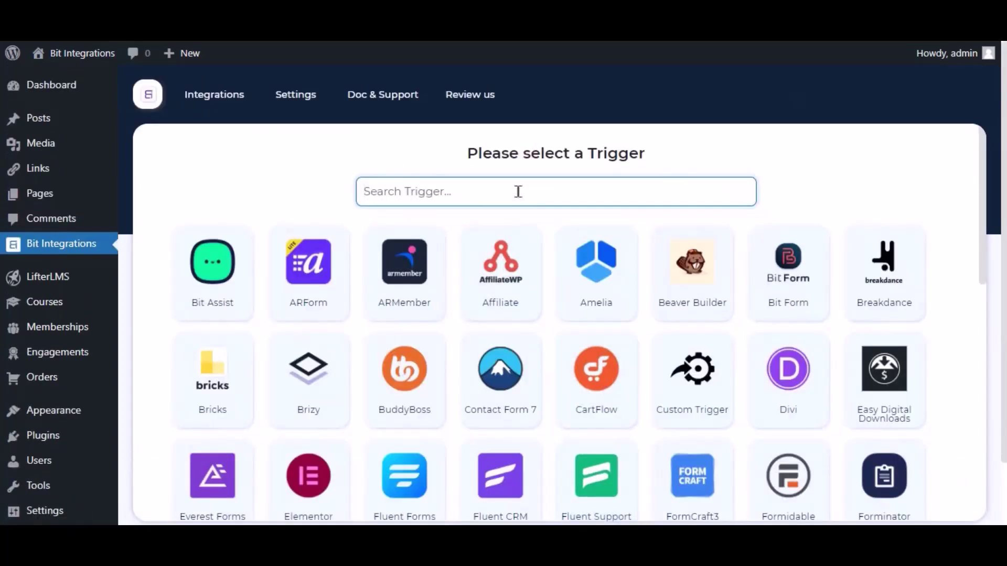
type("lifte")
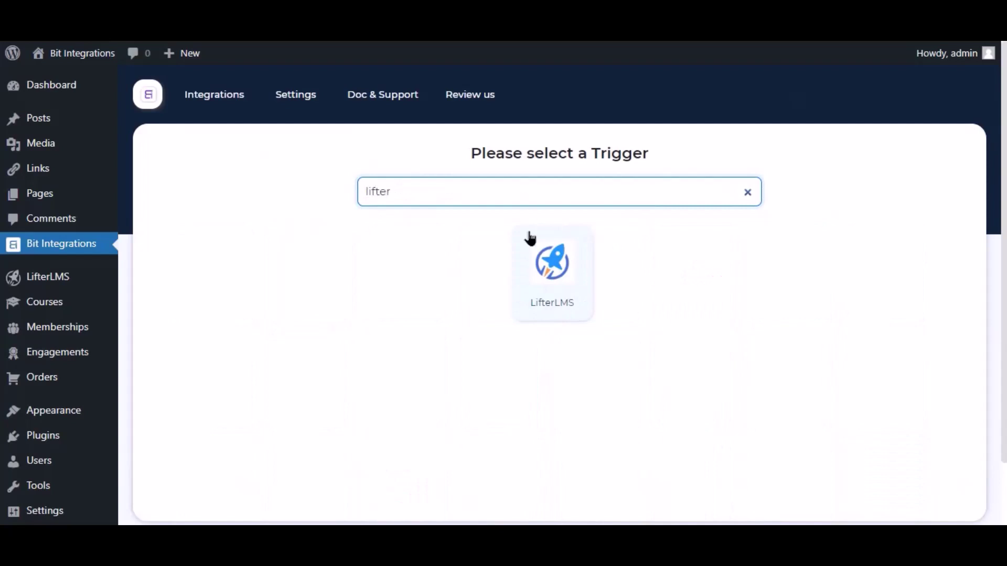
type("r")
left_click(531, 238)
- Set the LifterLMS trigger to "A user enroll in a course" for Any Course and continue to the action selection
left_click(539, 370)
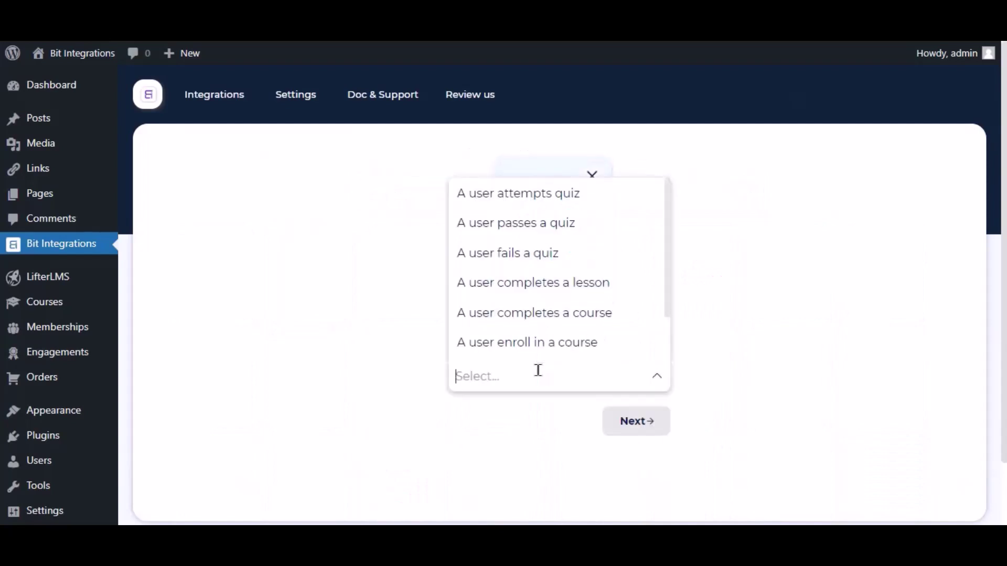
left_click(584, 341)
left_click(506, 441)
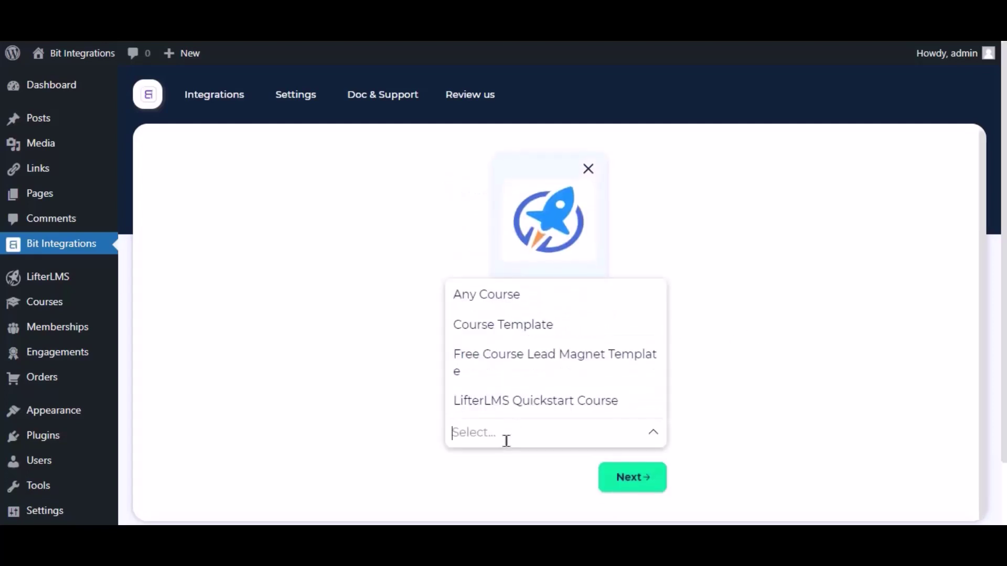
left_click(509, 295)
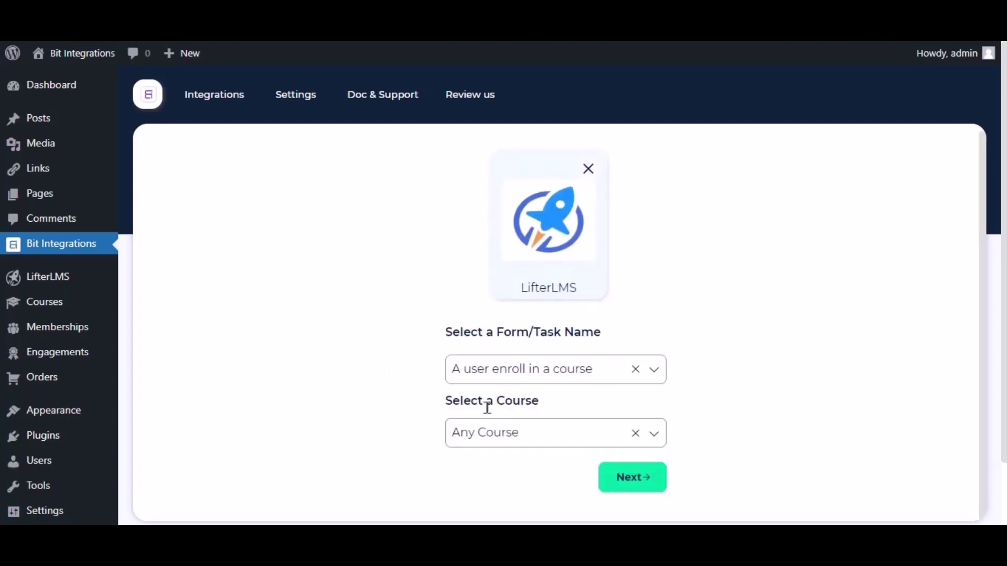
left_click(653, 480)
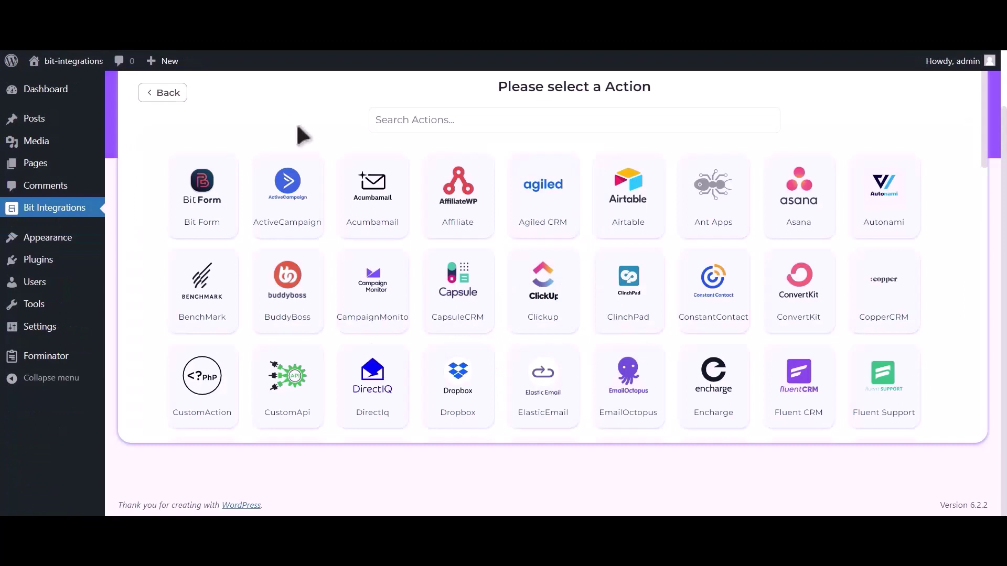
- Choose Hubspot as the integration's action and read the note on generating an access token
left_click(396, 126)
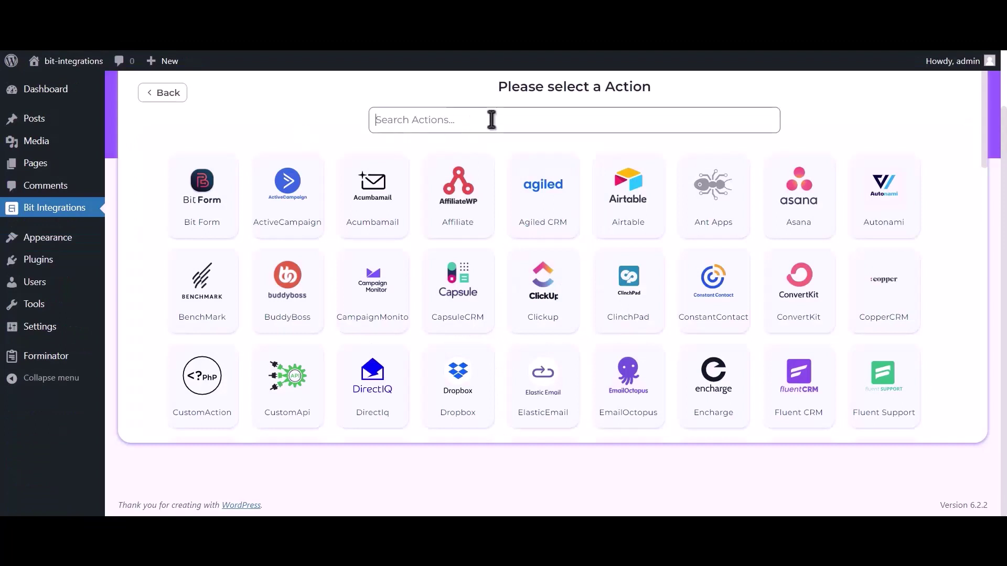
type("hubspot")
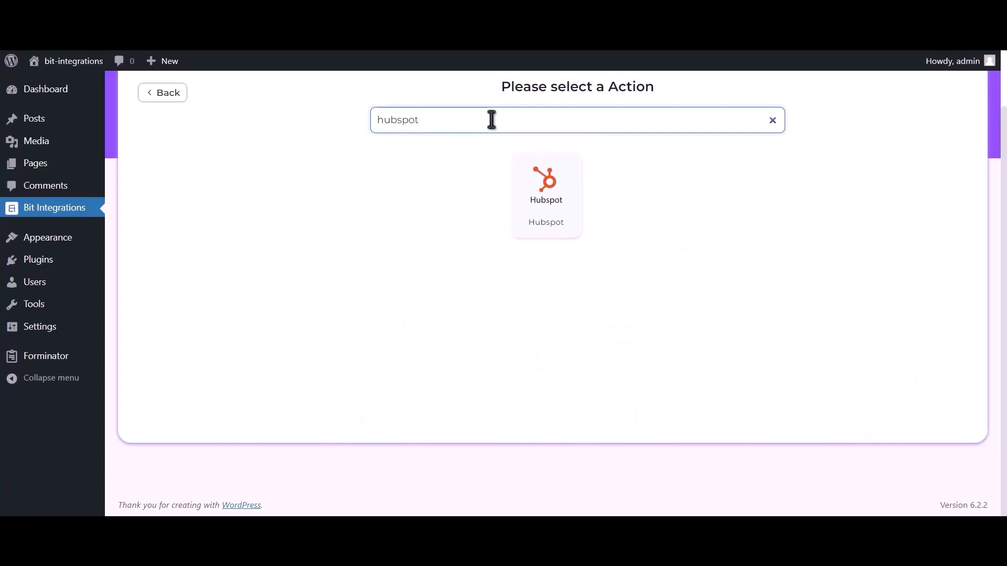
left_click(553, 209)
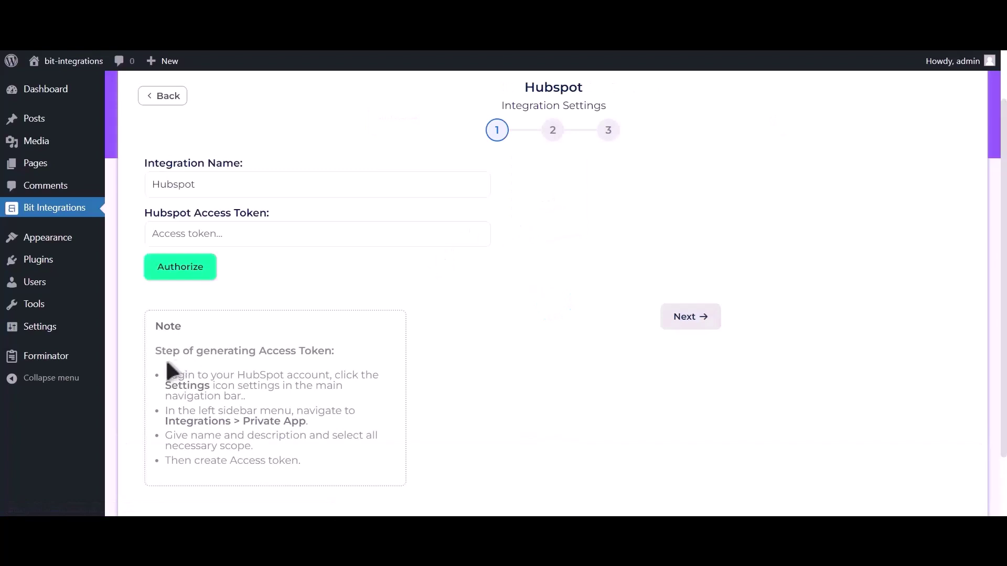
left_click_drag(152, 350, 337, 480)
left_click(341, 352)
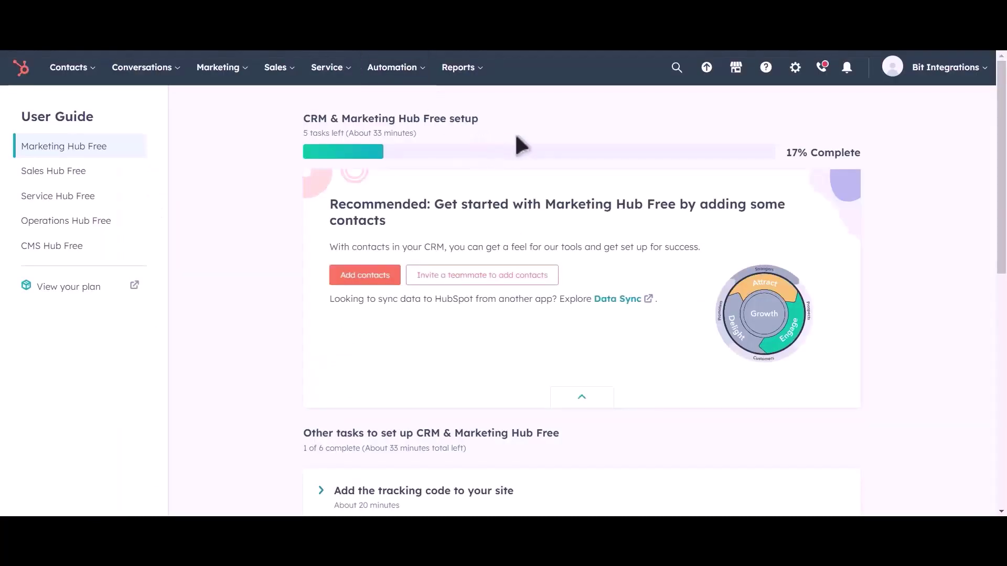
- Switch to the HubSpot account and open the Private Apps page in its integration settings
left_click(795, 79)
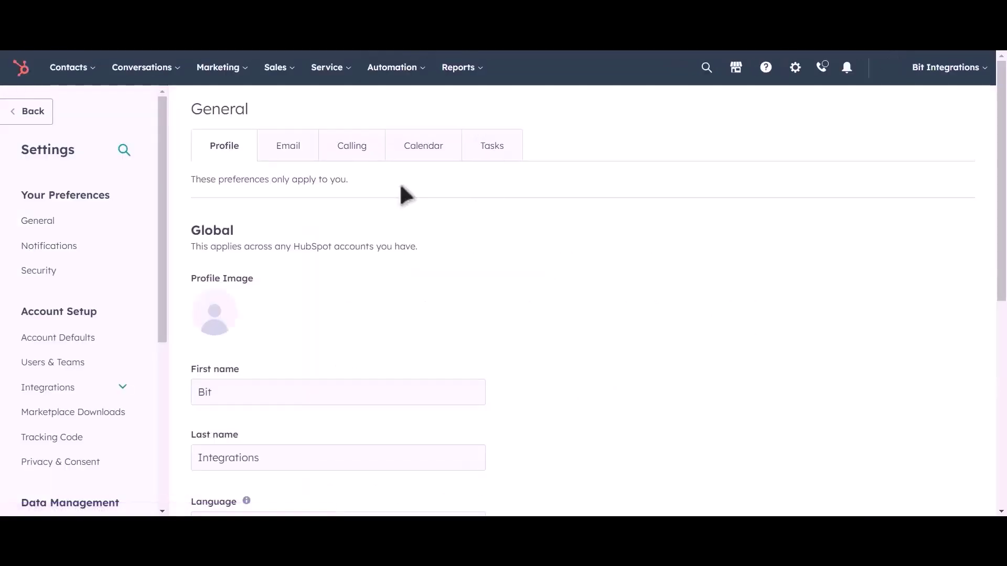
left_click(79, 387)
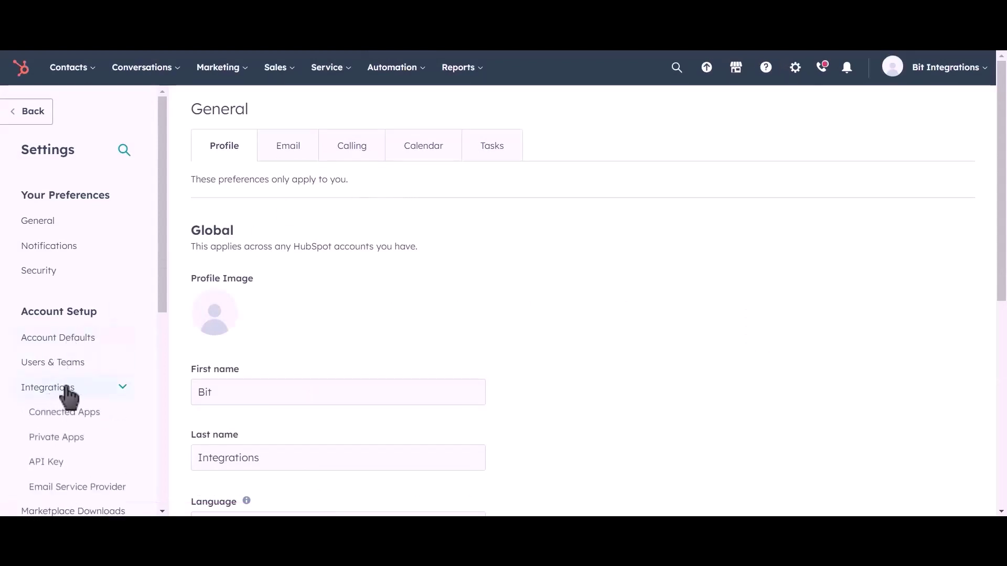
left_click(104, 453)
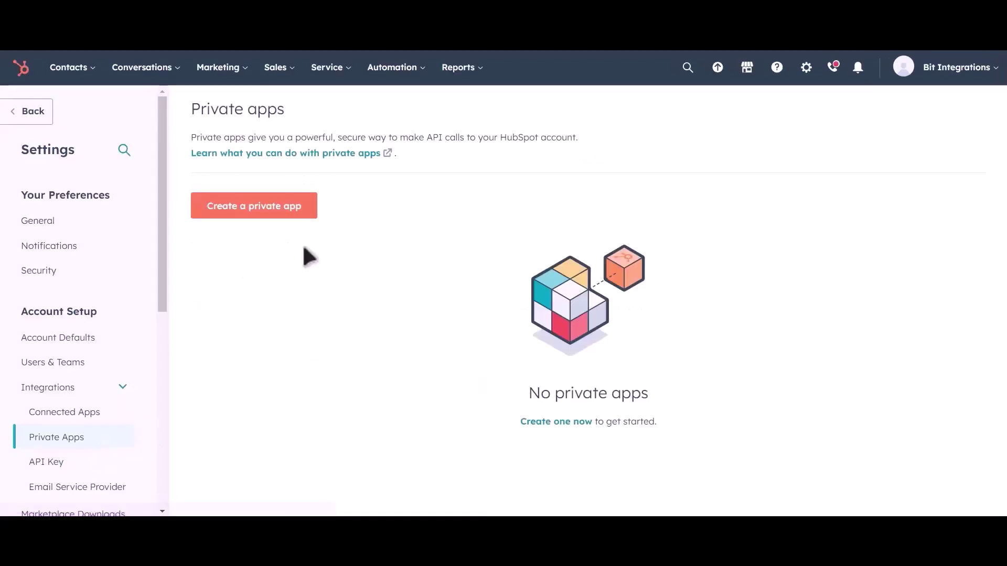
- Start a new private app and name it "Bit Integrations"
left_click(254, 206)
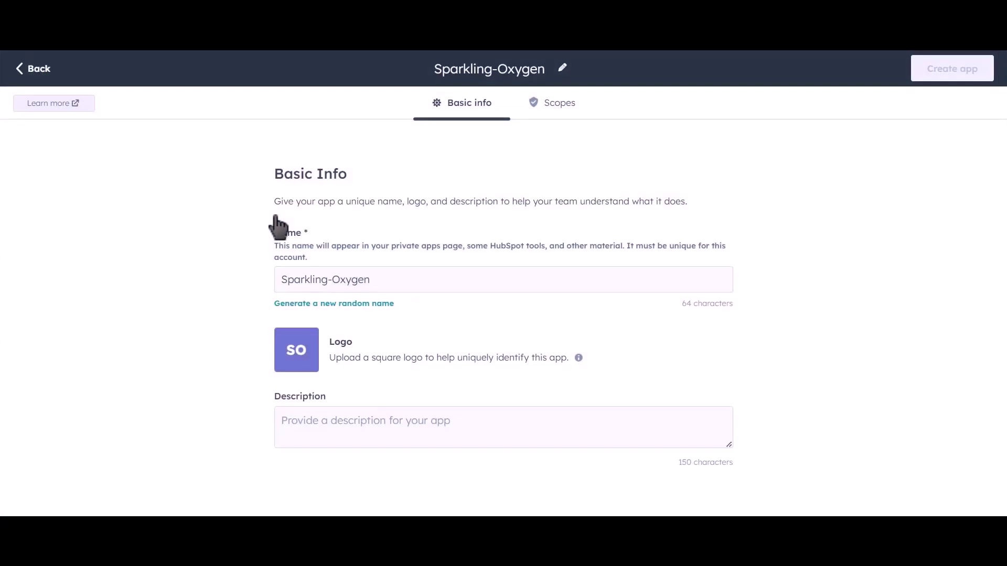
left_click_drag(373, 279, 265, 286)
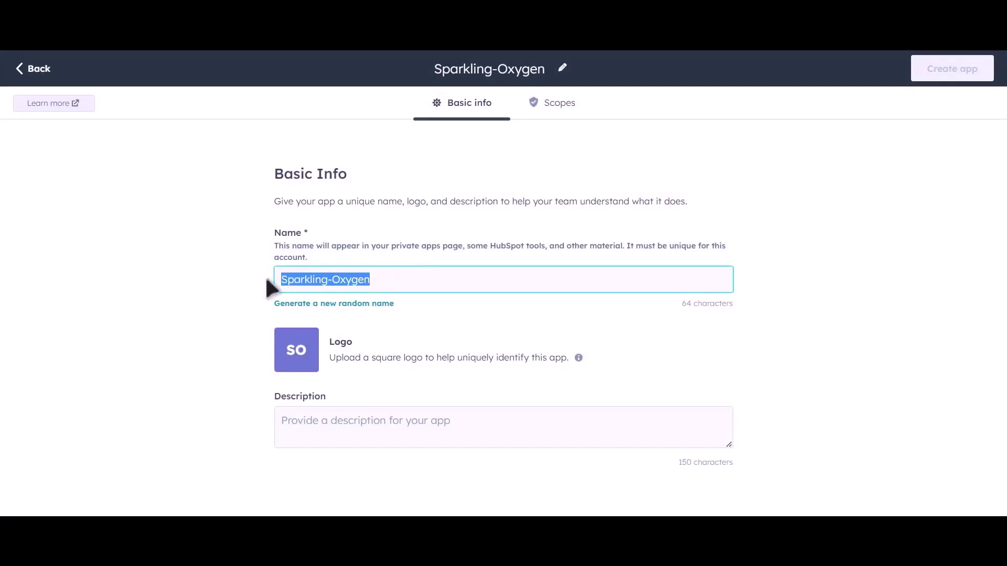
type("Bit I")
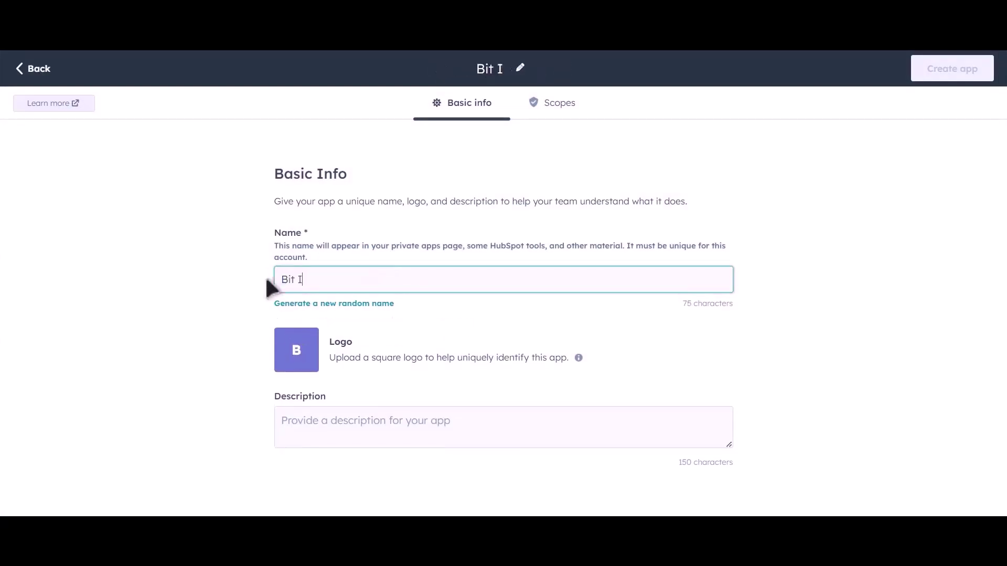
type("ntegra")
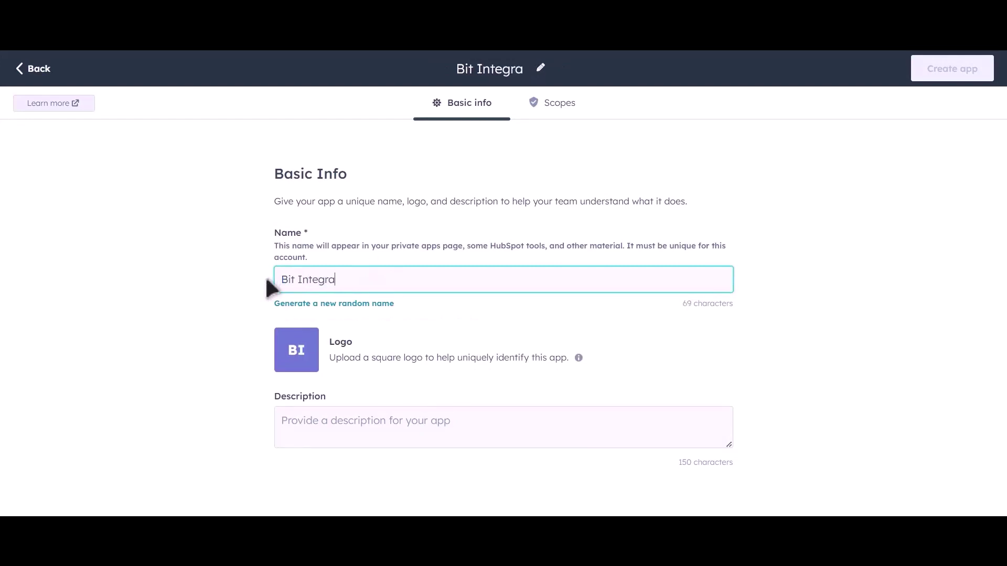
type("tions")
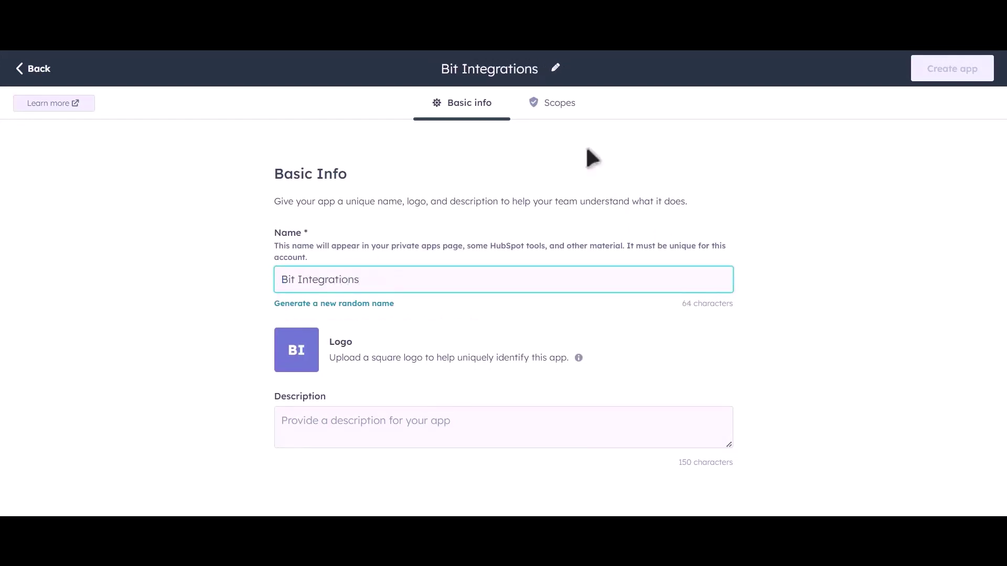
- Grant the private app read access to the CRM scopes from crm.lists through crm.schemas.deals, leaving out the feedback scope
left_click(561, 105)
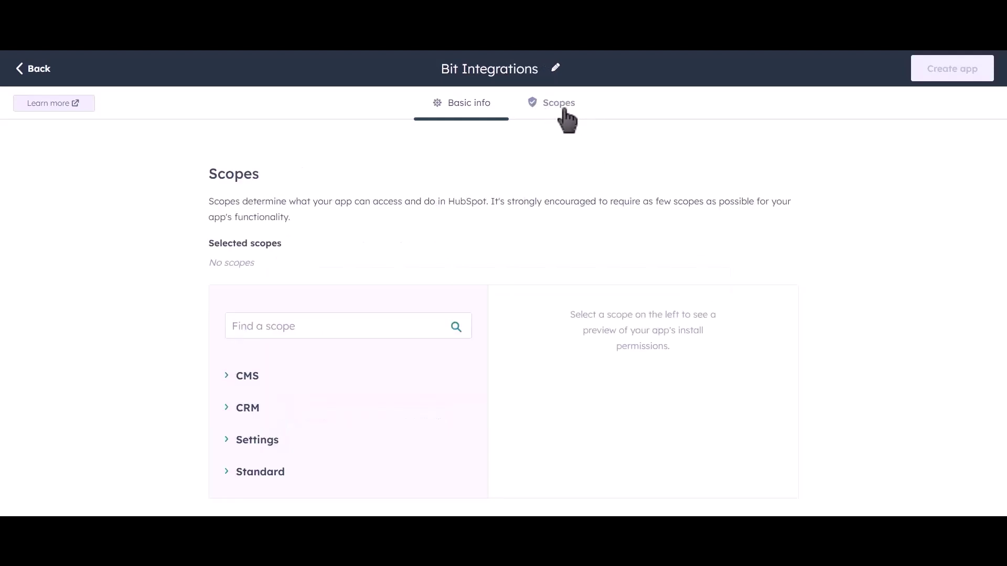
left_click(227, 409)
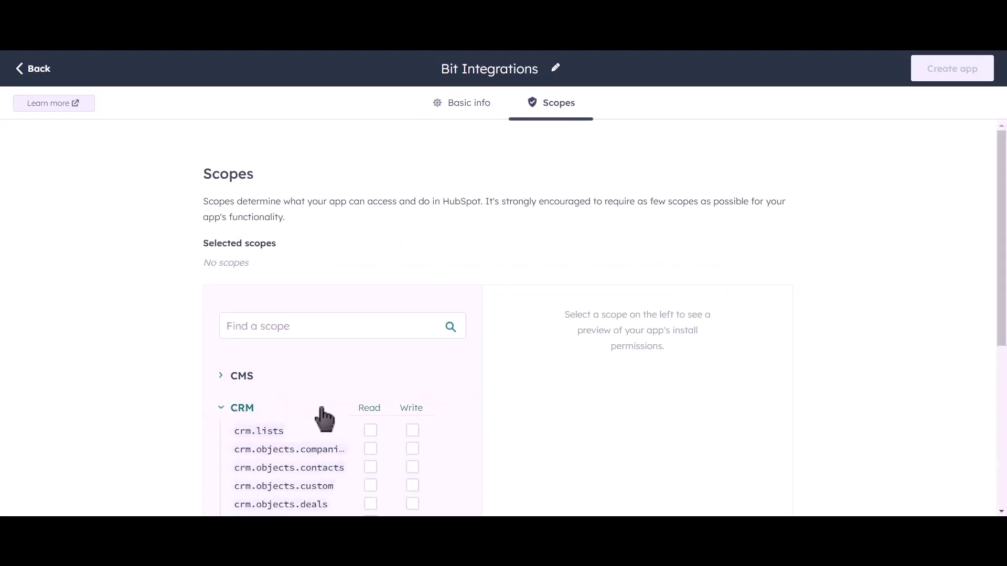
scroll(443, 362, "down", 4)
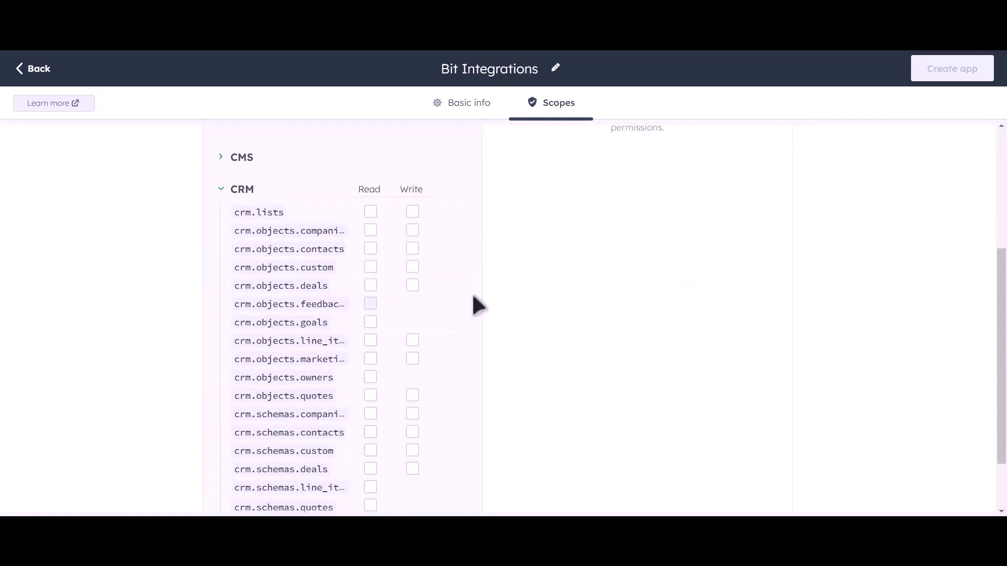
scroll(475, 299, "down", 2)
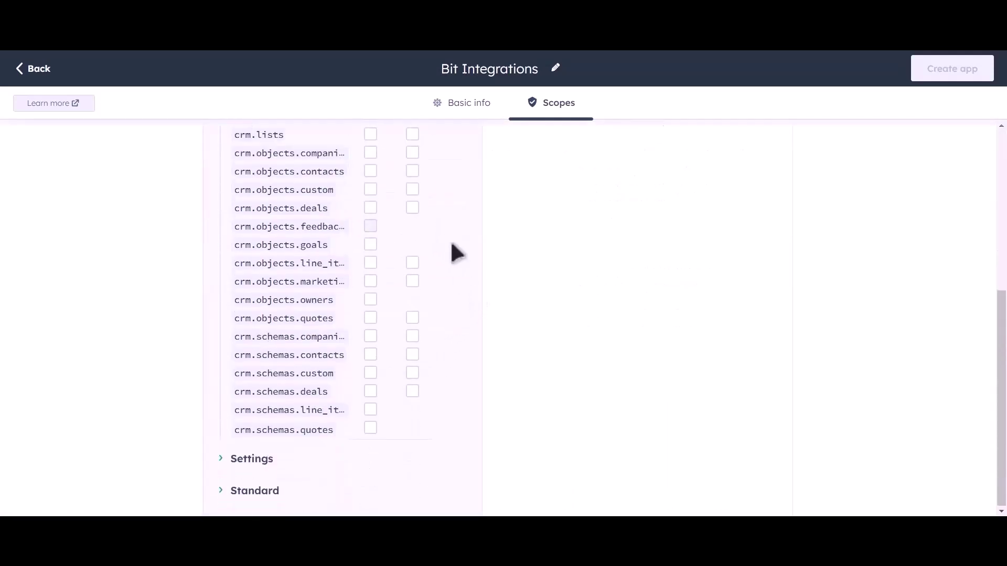
scroll(454, 253, "up", 3)
left_click(370, 242)
left_click(370, 261)
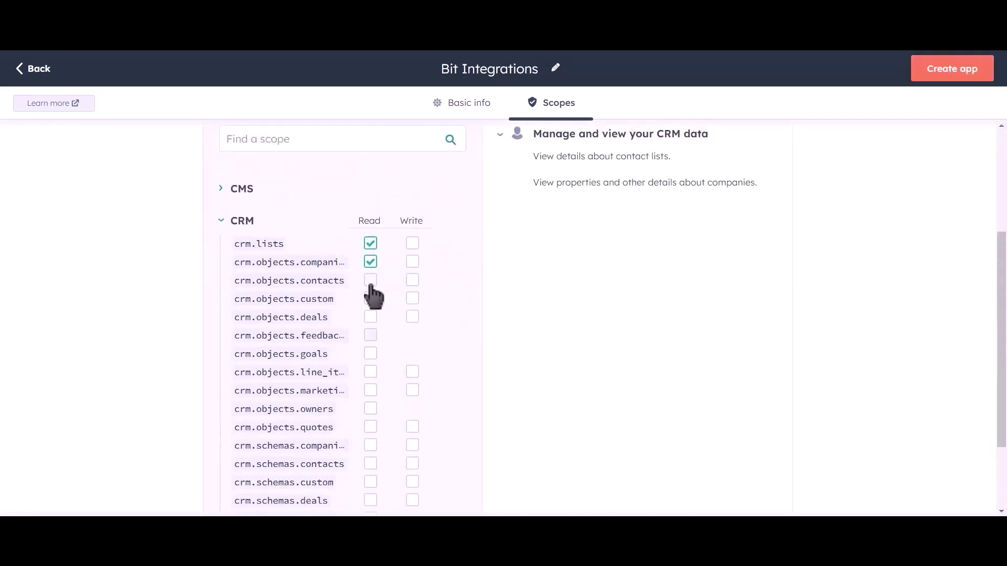
left_click(370, 279)
left_click(370, 298)
left_click(371, 316)
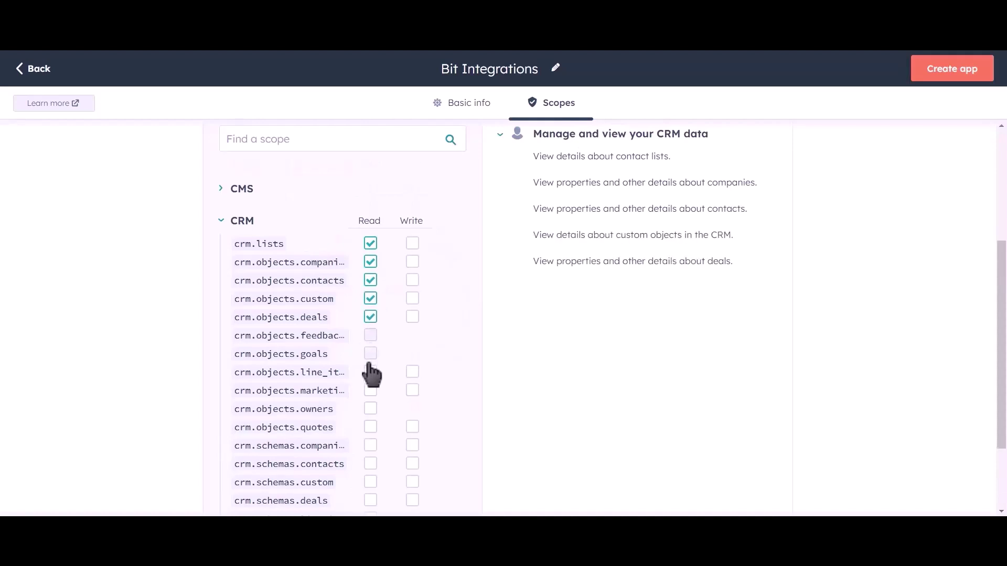
left_click(370, 372)
left_click(370, 389)
left_click(370, 408)
left_click(370, 426)
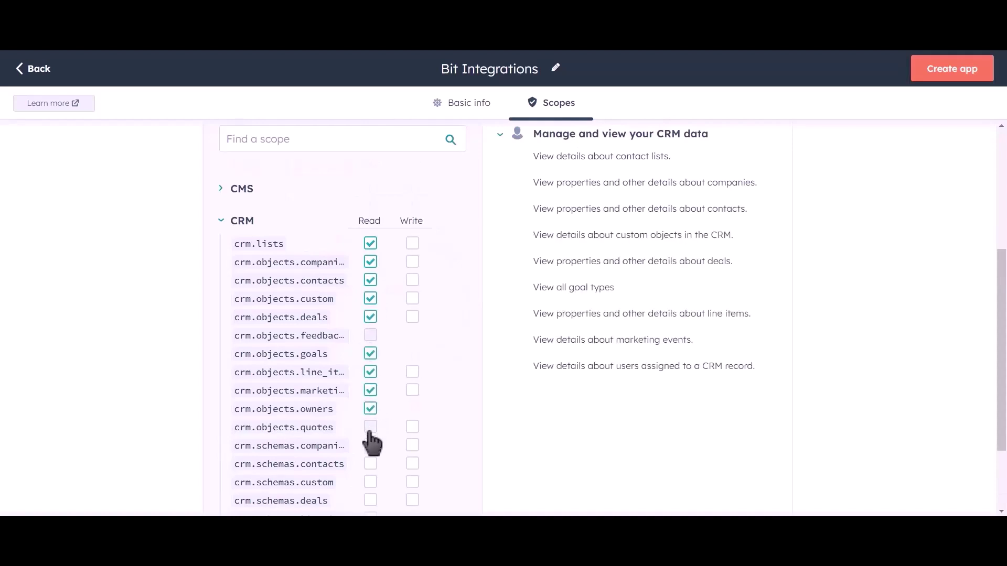
left_click(370, 445)
left_click(370, 463)
left_click(370, 481)
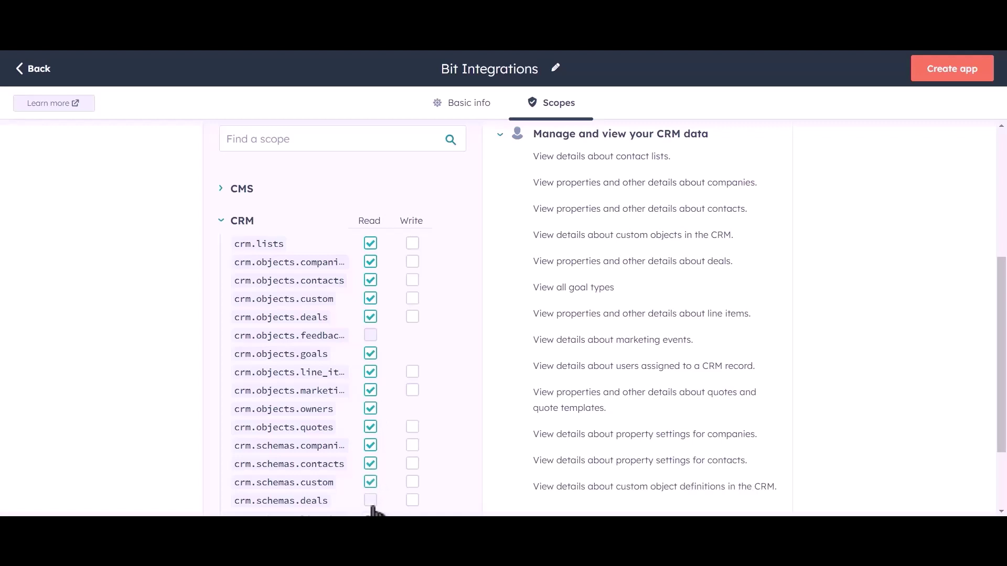
left_click(370, 500)
- Grant write access to every CRM scope offering it, from crm.lists through crm.schemas.deals
left_click(412, 243)
left_click(412, 261)
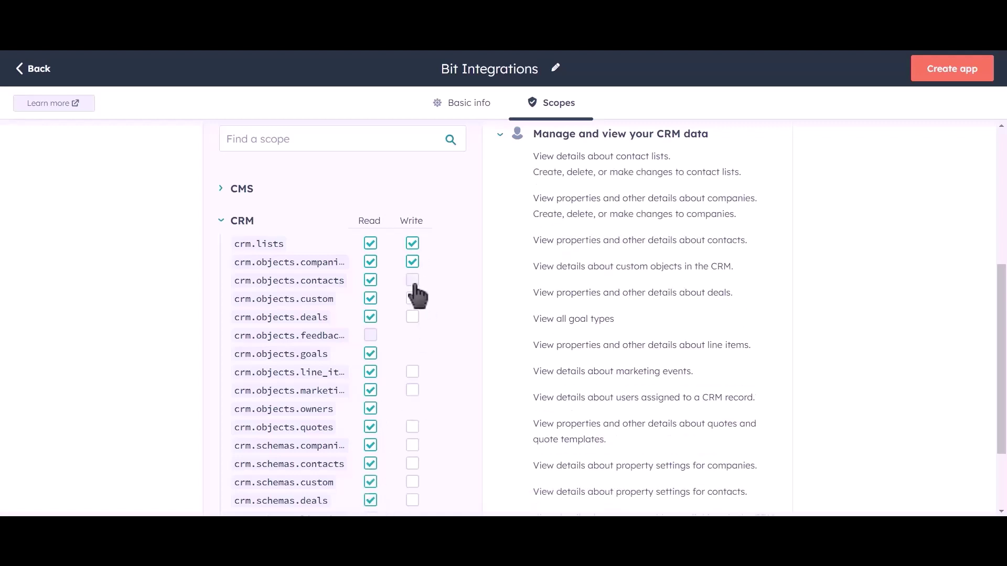
left_click(412, 280)
left_click(412, 298)
left_click(412, 317)
left_click(412, 372)
left_click(412, 390)
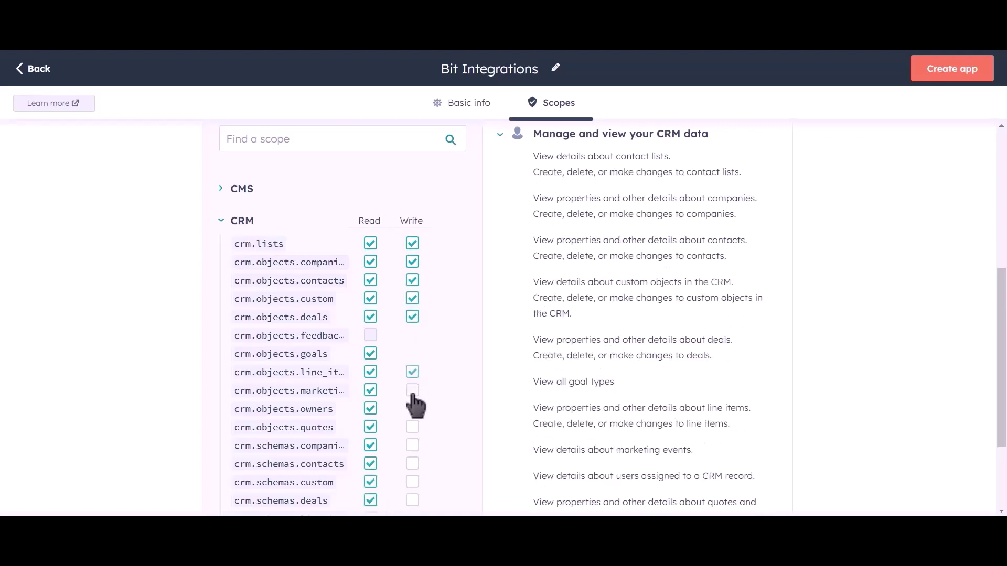
left_click(412, 426)
left_click(413, 445)
left_click(412, 463)
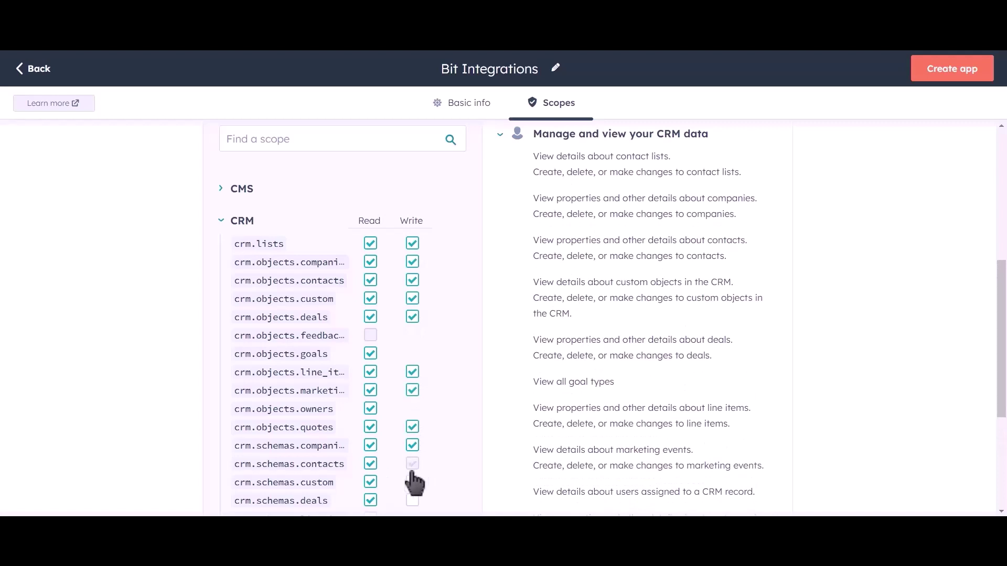
left_click(412, 481)
left_click(412, 499)
- Grant read access to the crm.schemas.line_items and crm.schemas.quotes scopes
scroll(436, 317, "down", 2)
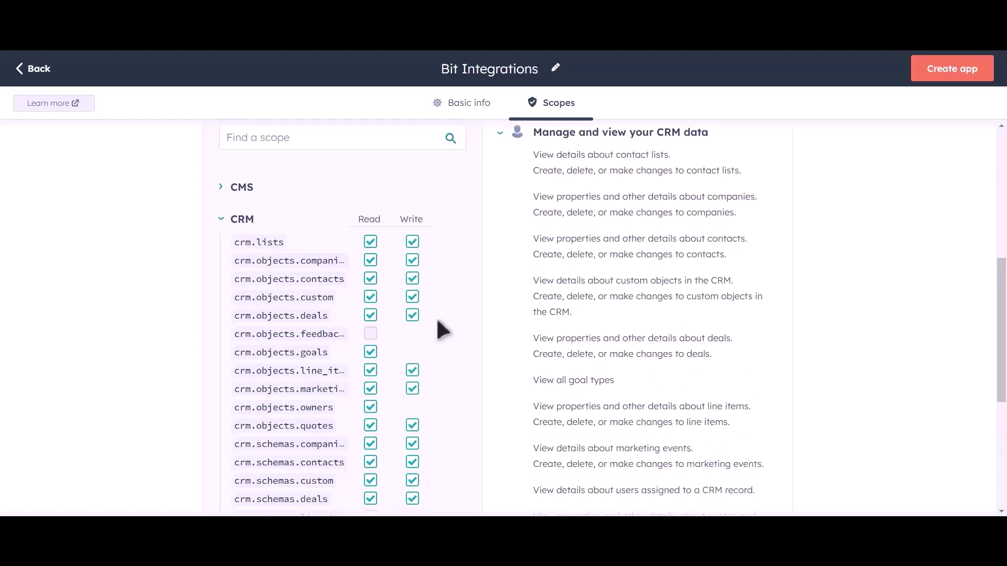
left_click(370, 410)
left_click(371, 428)
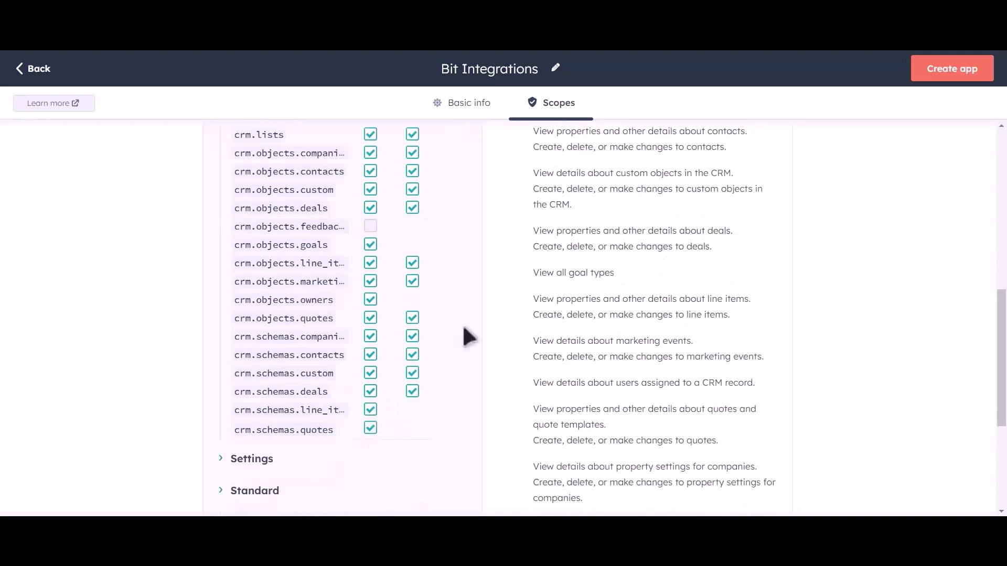
- Create the private app with the selected scopes and reveal its access token
scroll(471, 332, "up", 6)
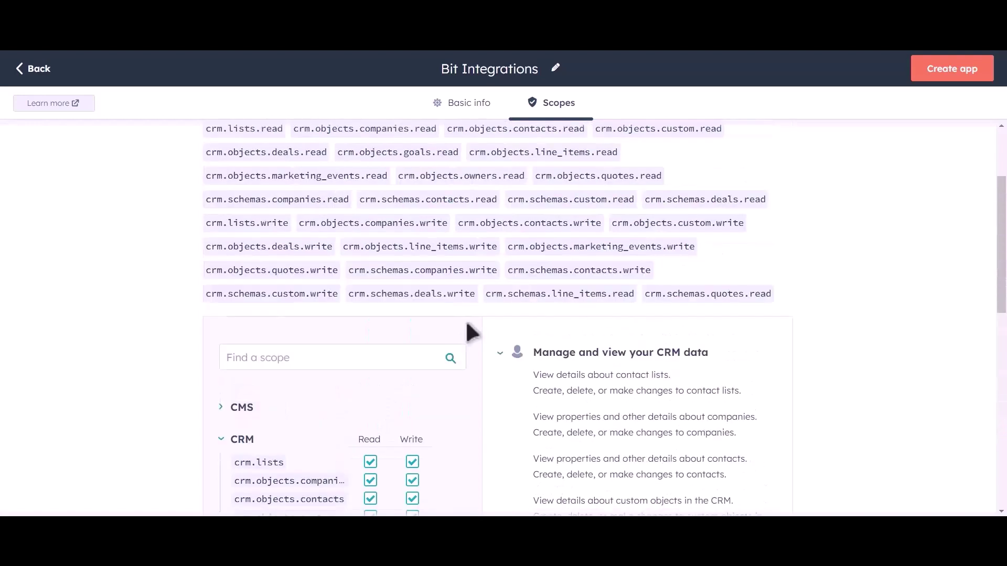
left_click(956, 89)
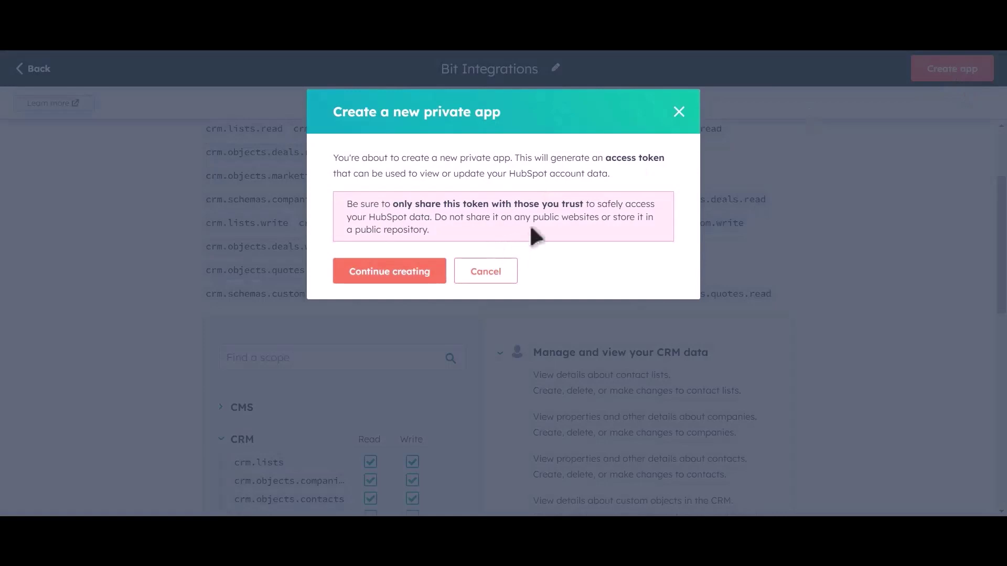
left_click(407, 280)
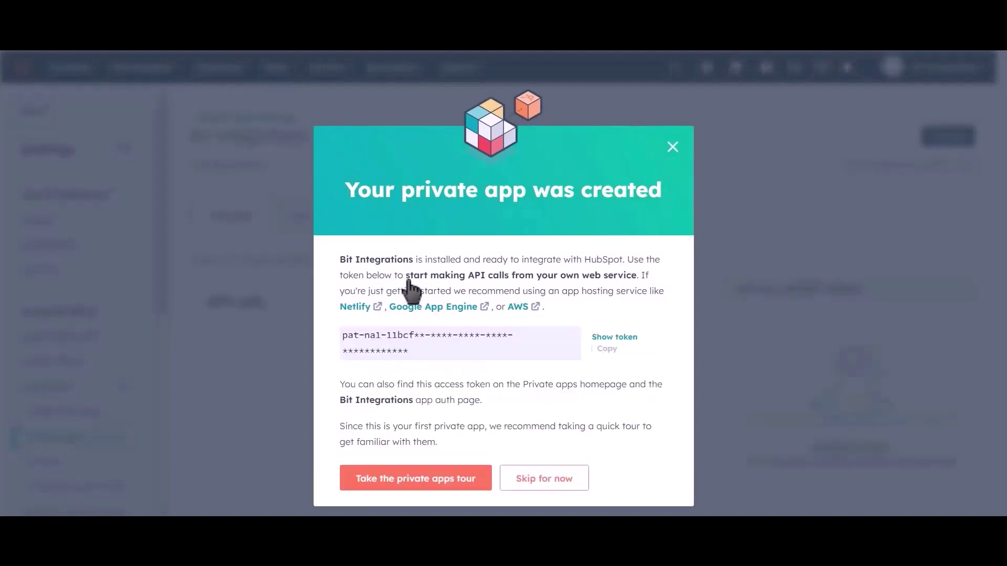
left_click(615, 339)
left_click(617, 340)
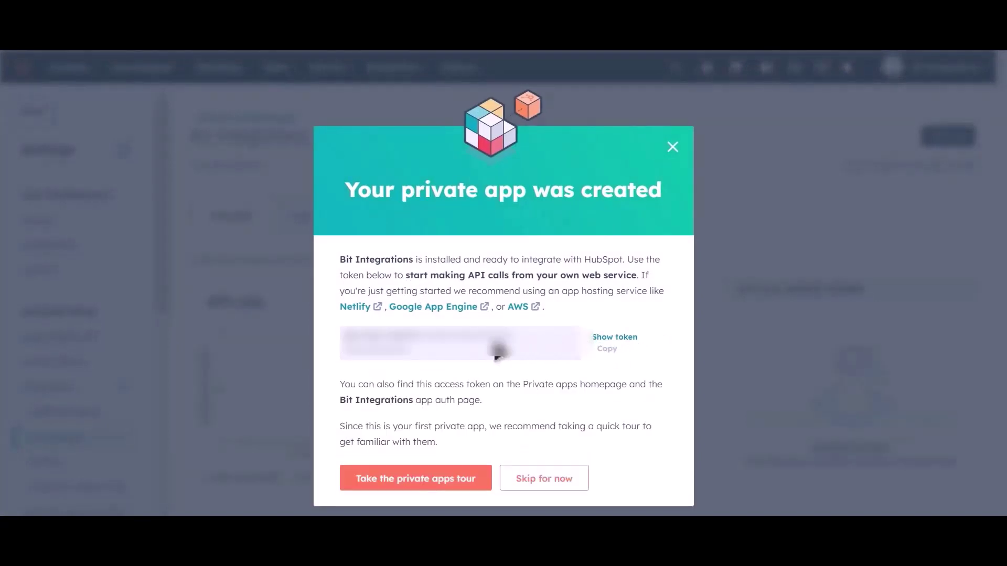
- Copy the private app's access token into Bit Integrations' Hubspot Access Token field, authorize the connection, and continue to the action settings
left_click(610, 350)
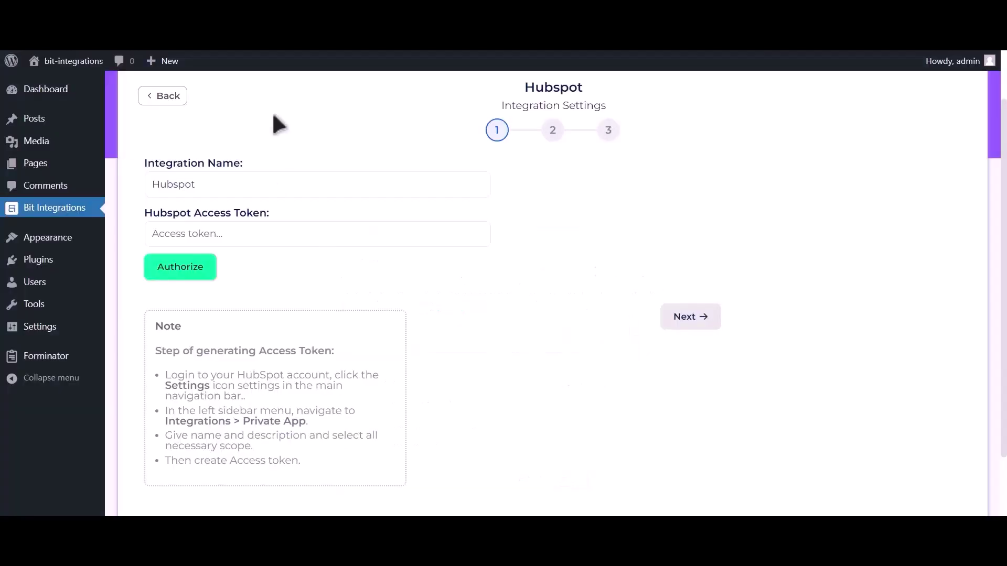
left_click(272, 236)
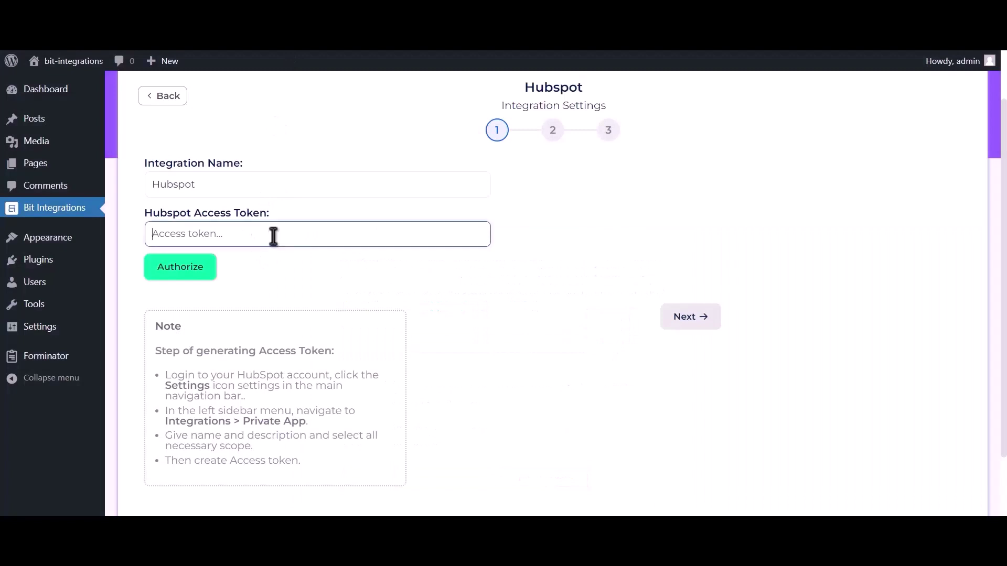
key("ctrl+v")
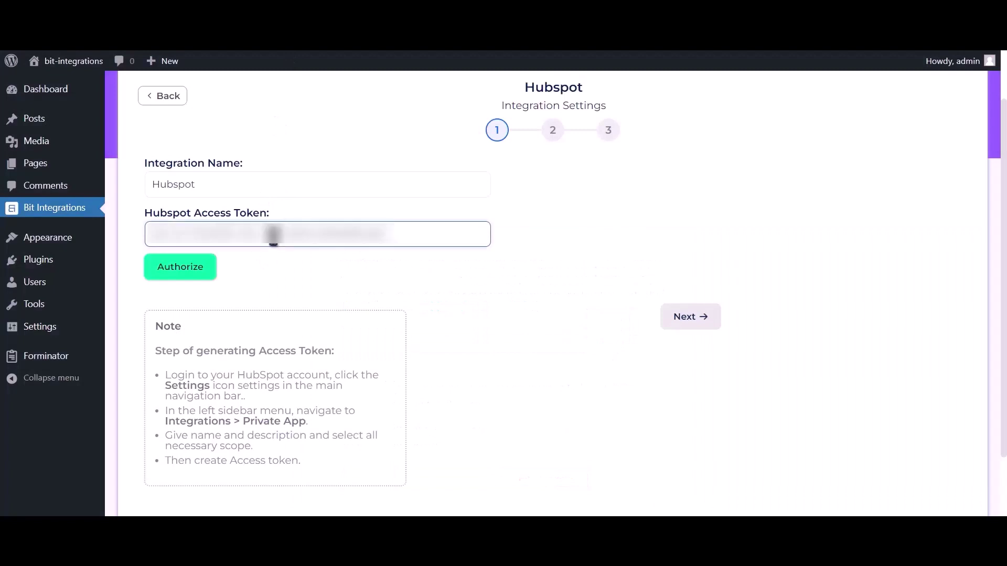
left_click(194, 273)
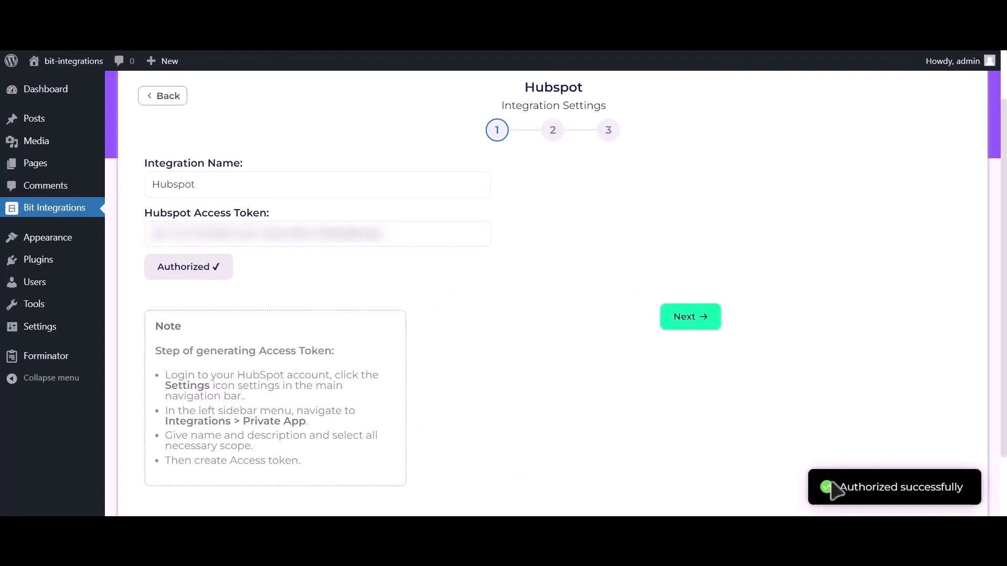
left_click_drag(833, 492, 974, 498)
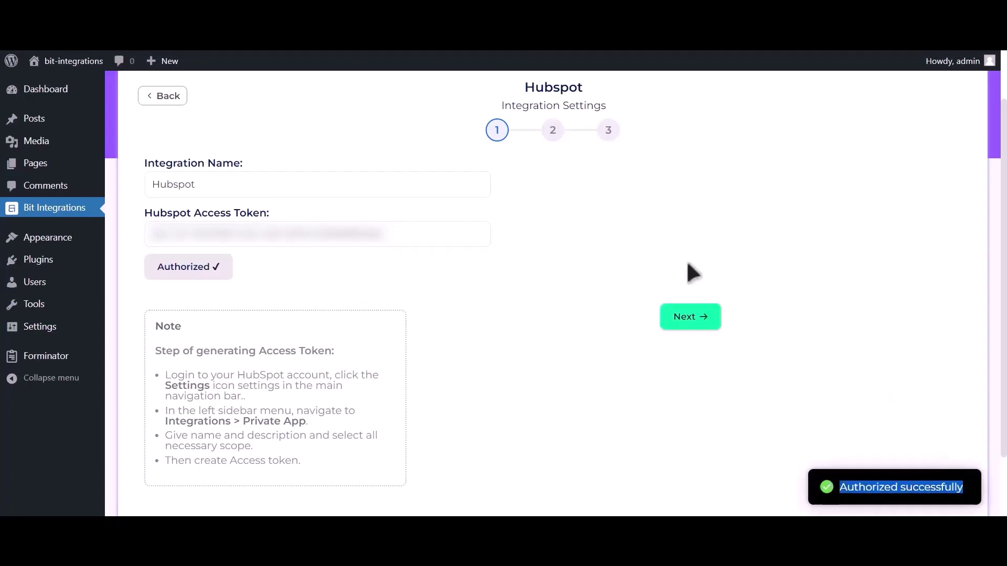
left_click(701, 323)
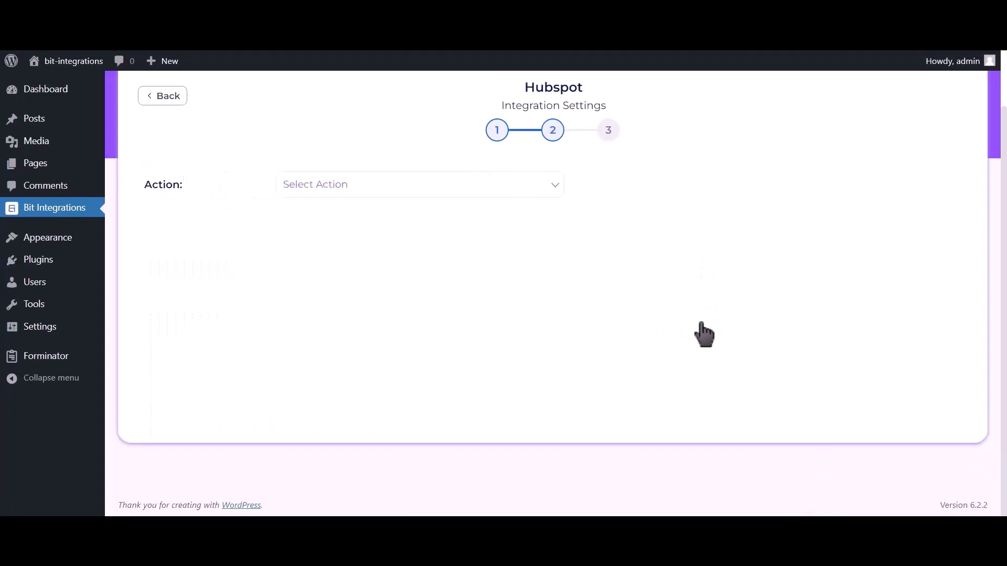
- Set the integration action to Create Contact and map the Email Address-1 form field to Hubspot's Email field
scroll(697, 340, "up", 2)
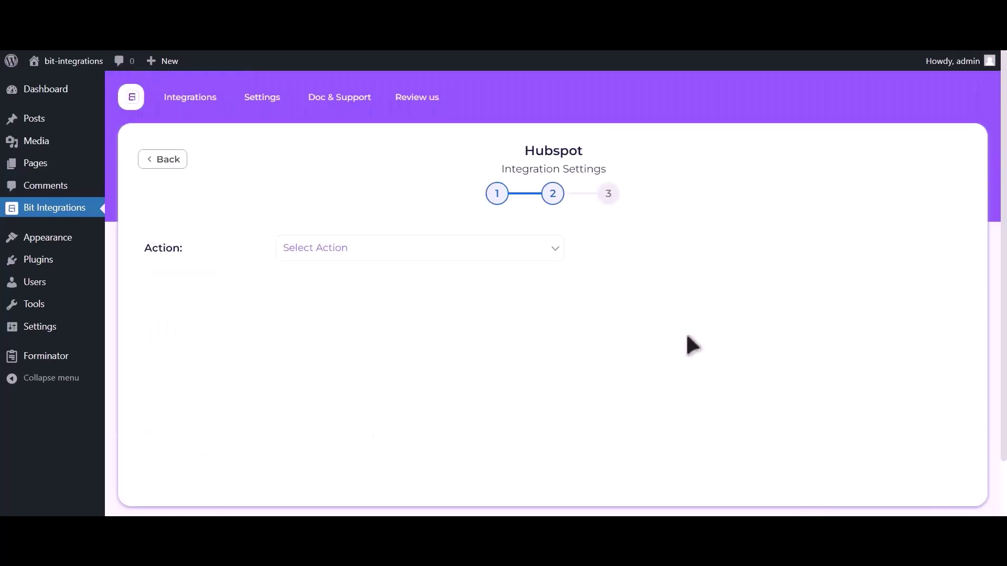
left_click(504, 254)
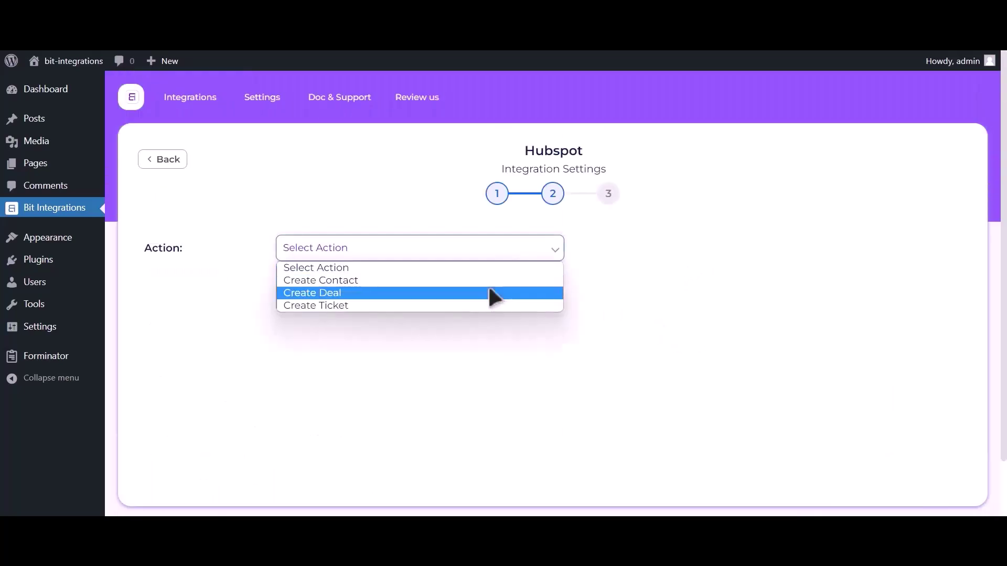
left_click(472, 280)
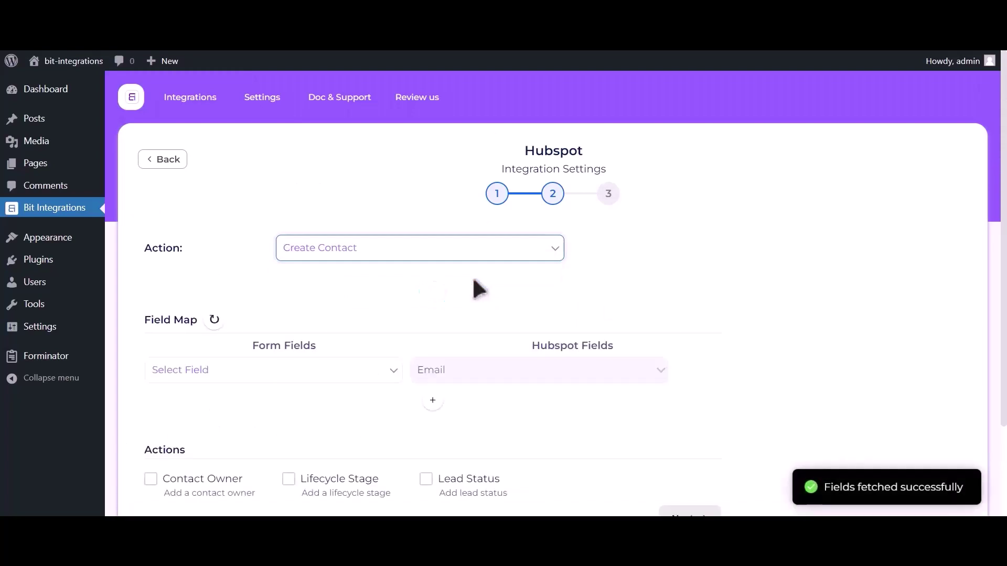
left_click(215, 373)
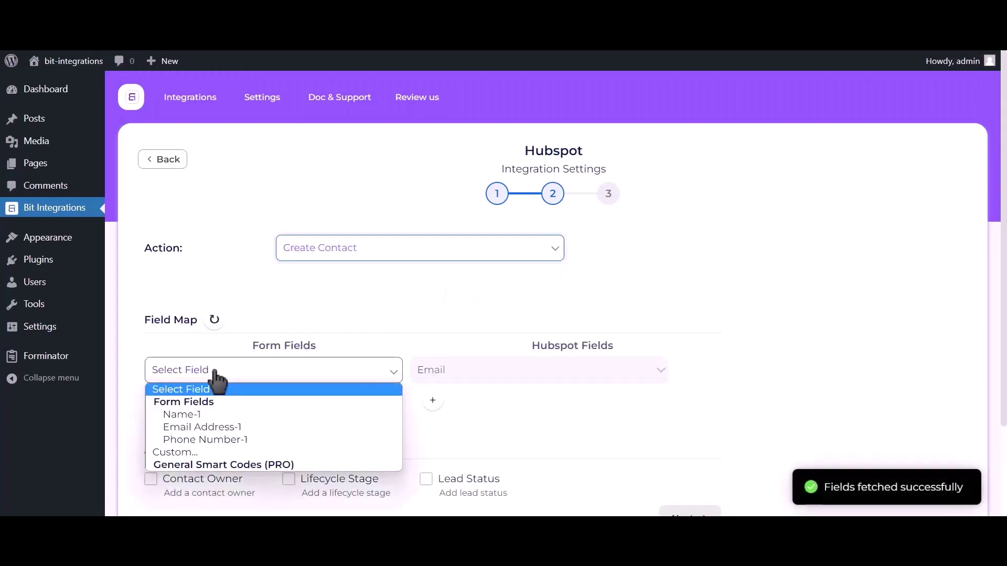
left_click(214, 428)
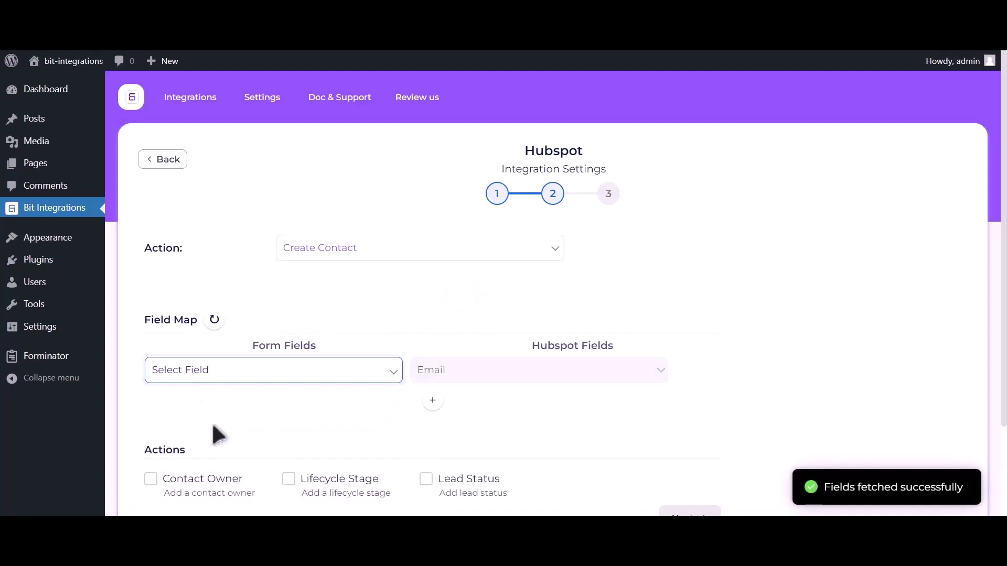
- Add a field mapping from the Name-1 form field to Hubspot's First Name
left_click(433, 400)
left_click(265, 411)
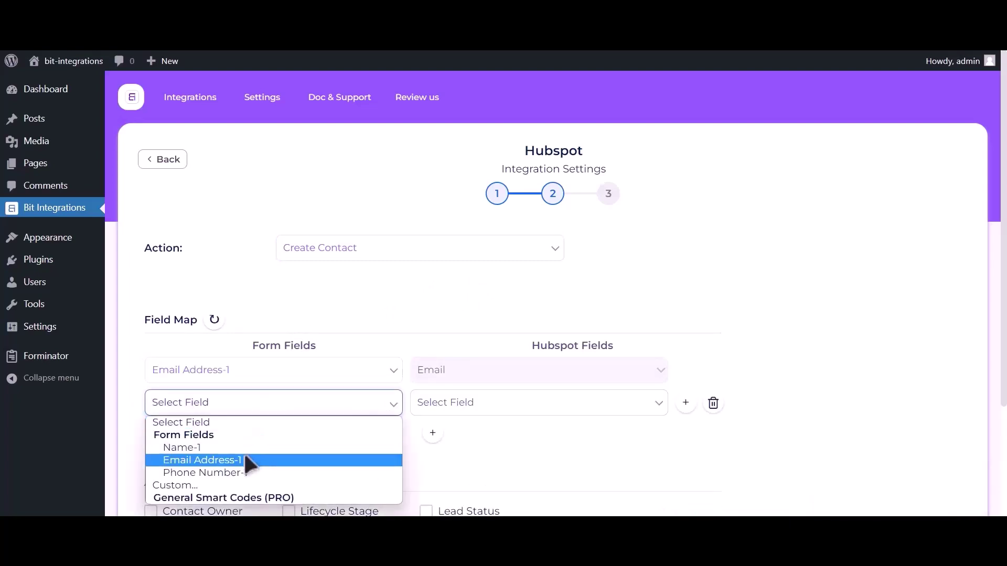
left_click(245, 449)
left_click(530, 411)
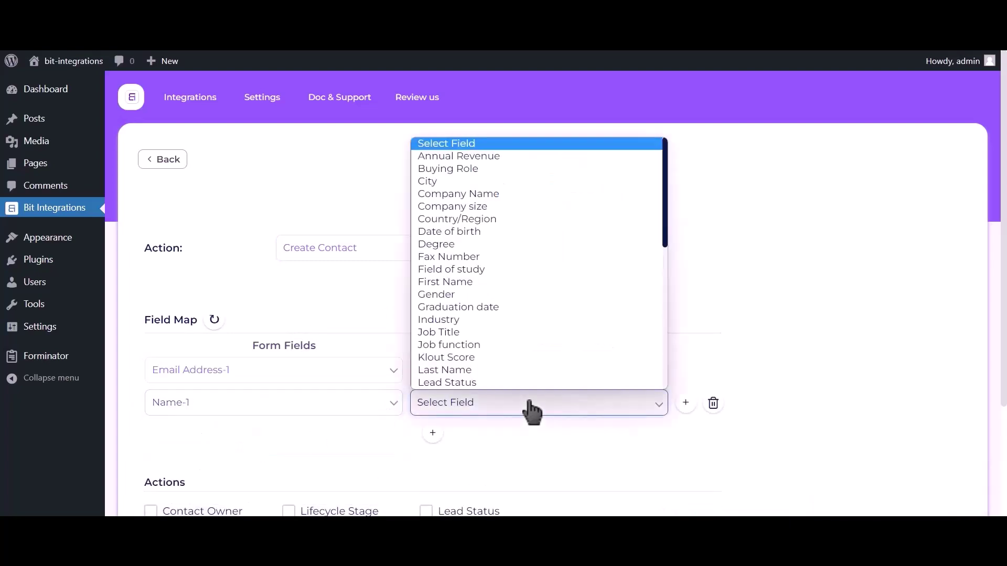
left_click(463, 281)
- Add another field mapping from the Phone Number-1 form field to Hubspot's Phone Number
left_click(431, 434)
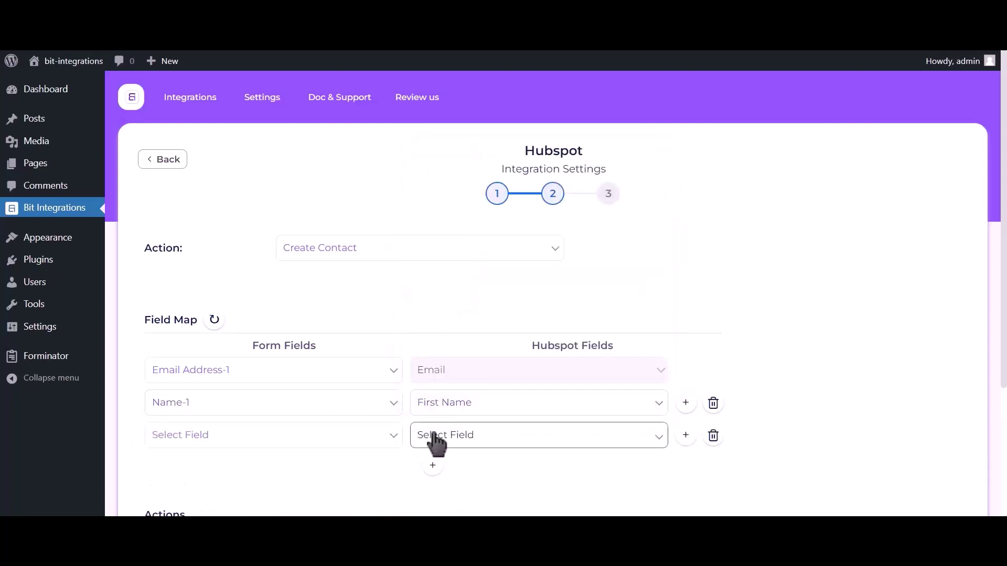
left_click(264, 442)
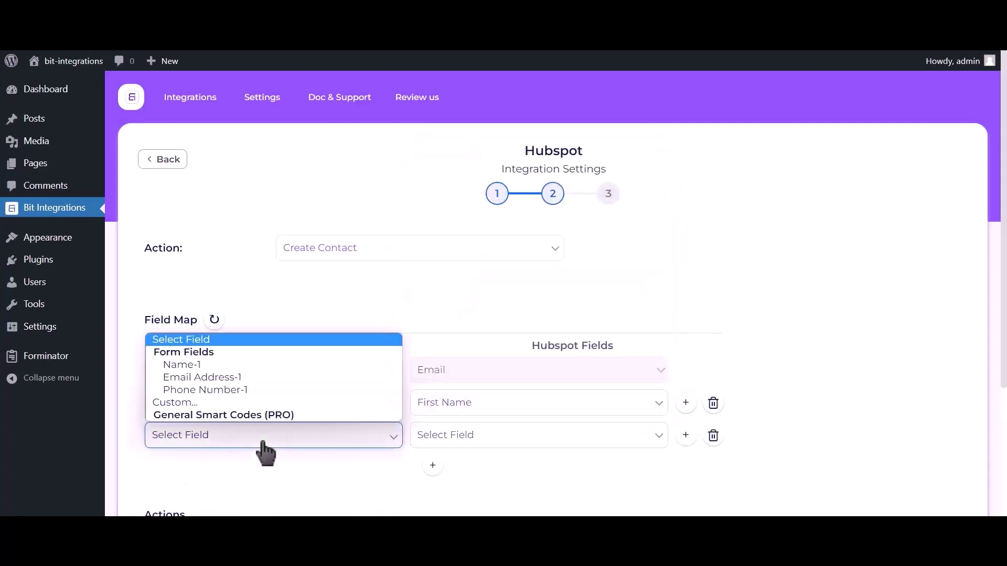
left_click(245, 390)
left_click(475, 436)
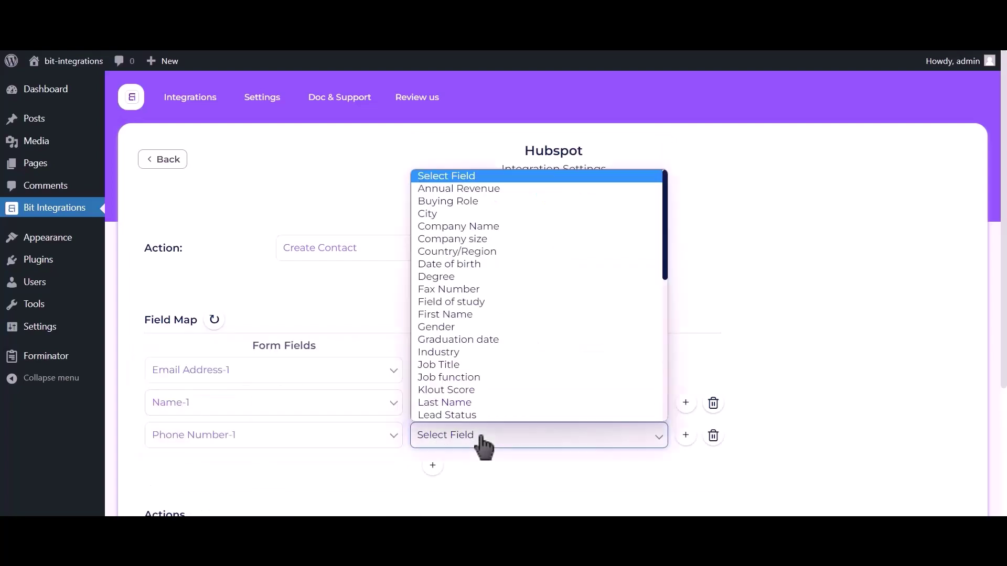
key("p")
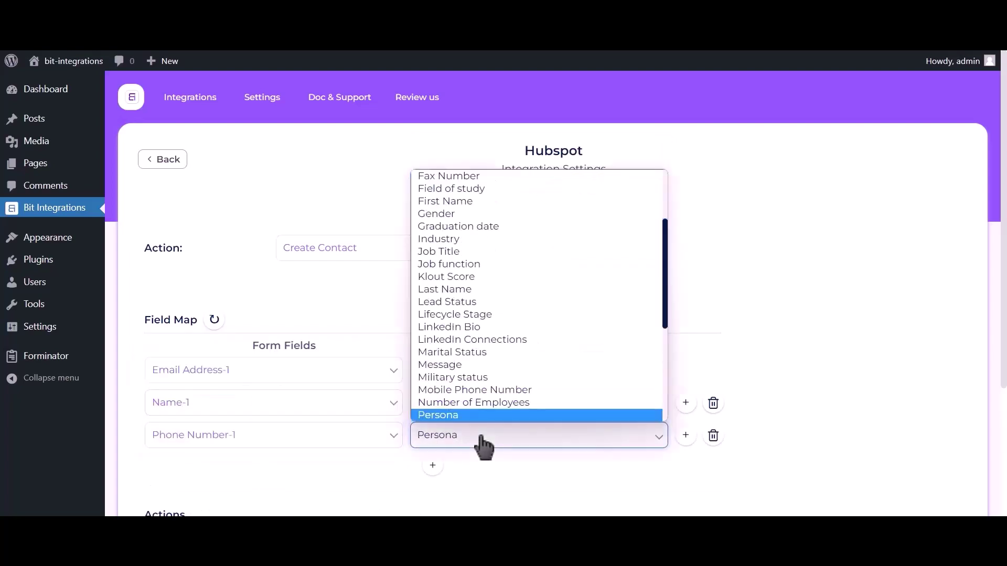
key("Down")
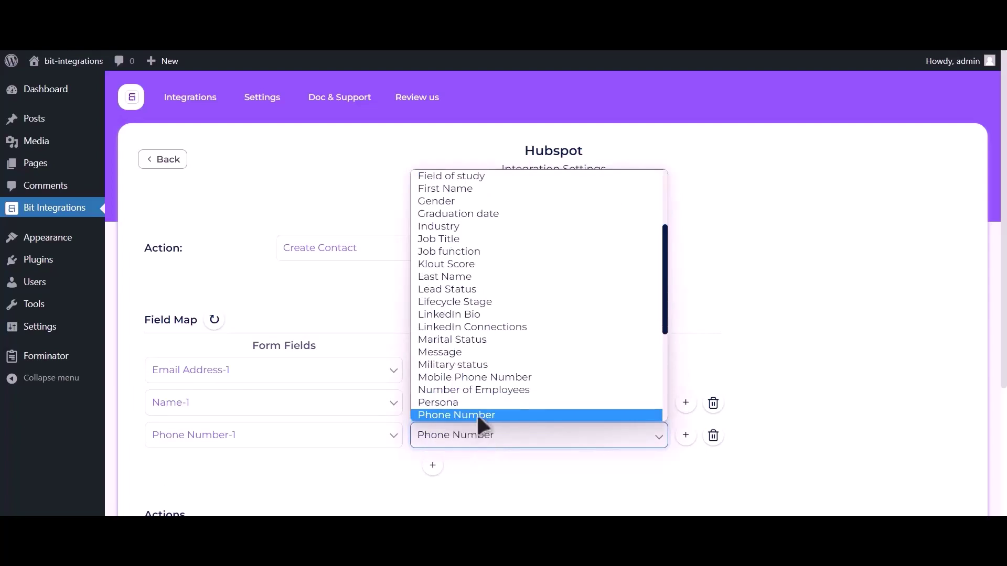
left_click(477, 414)
- Finish and save the Hubspot integration, leaving the optional contact actions and conditional logic off
scroll(808, 205, "down", 3)
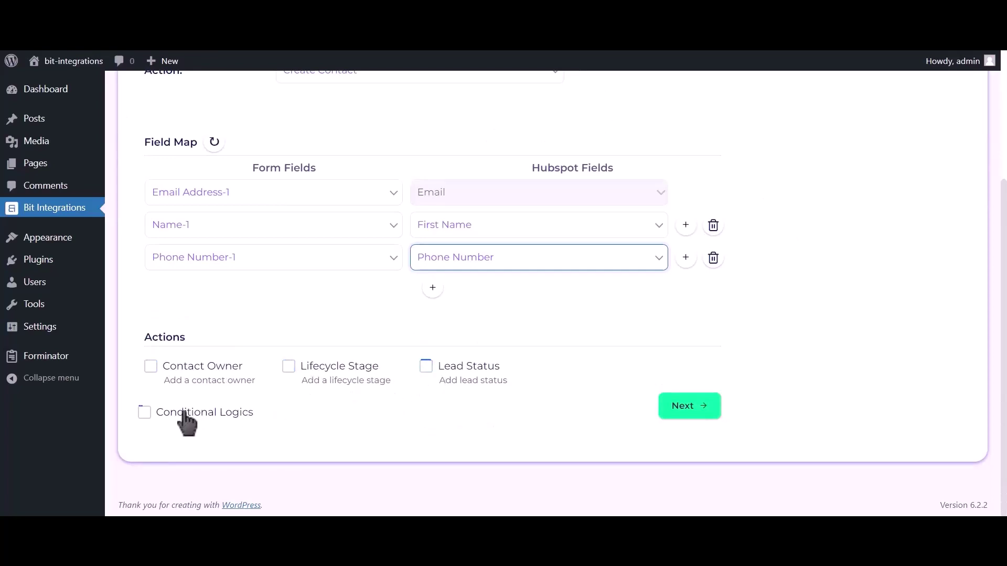
left_click(691, 407)
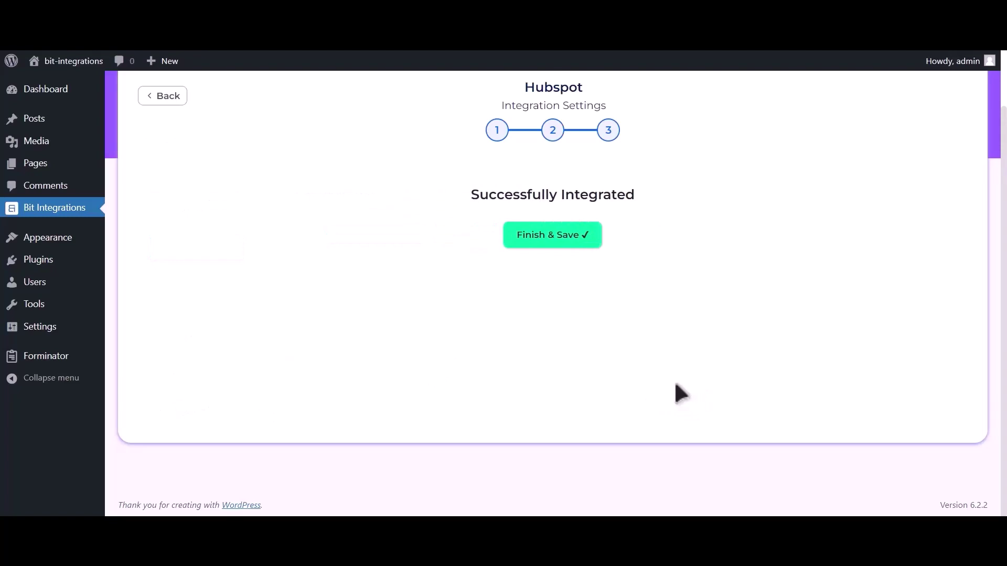
left_click(562, 236)
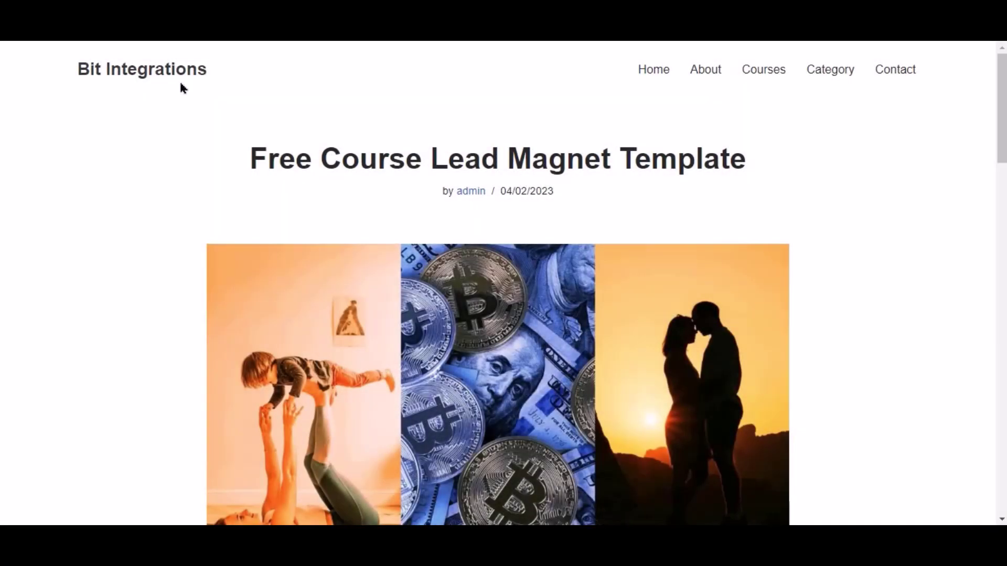
- Switch to the Free Course Lead Magnet Template course page and start signing up for its Free Instant Access plan
scroll(382, 241, "down", 7)
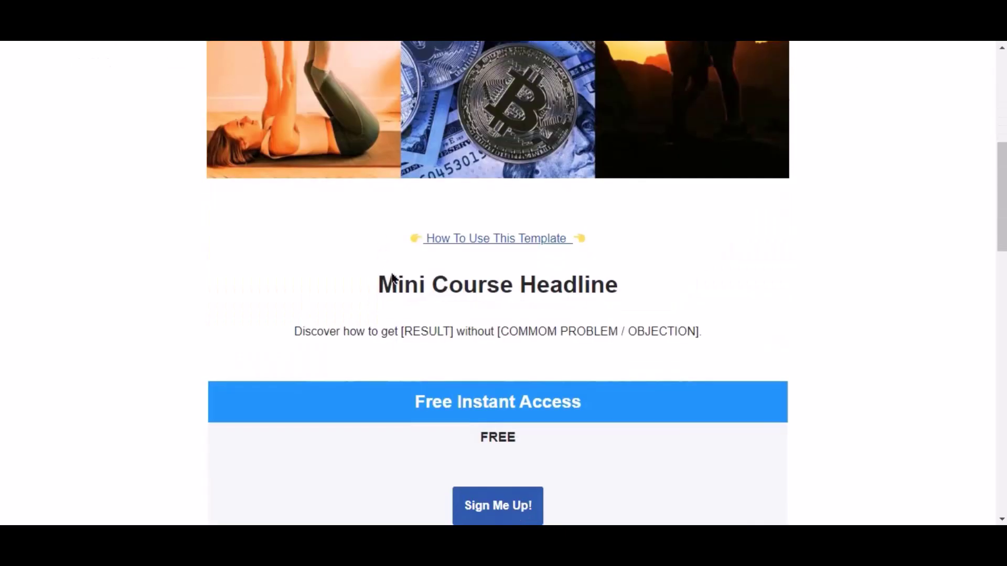
scroll(394, 281, "down", 4)
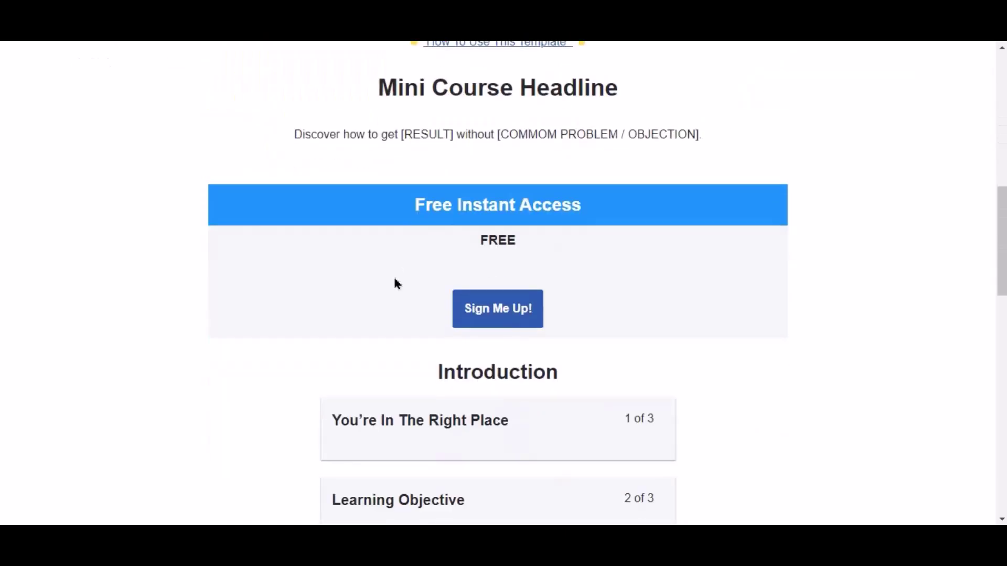
left_click(517, 313)
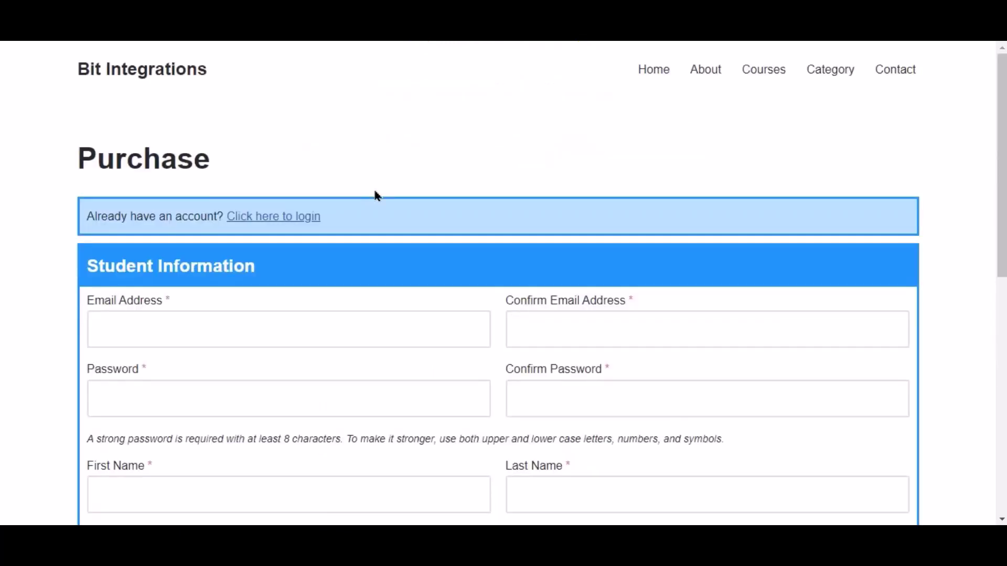
- Log in to the existing student account on the Purchase page with the account's email address and password
left_click(268, 217)
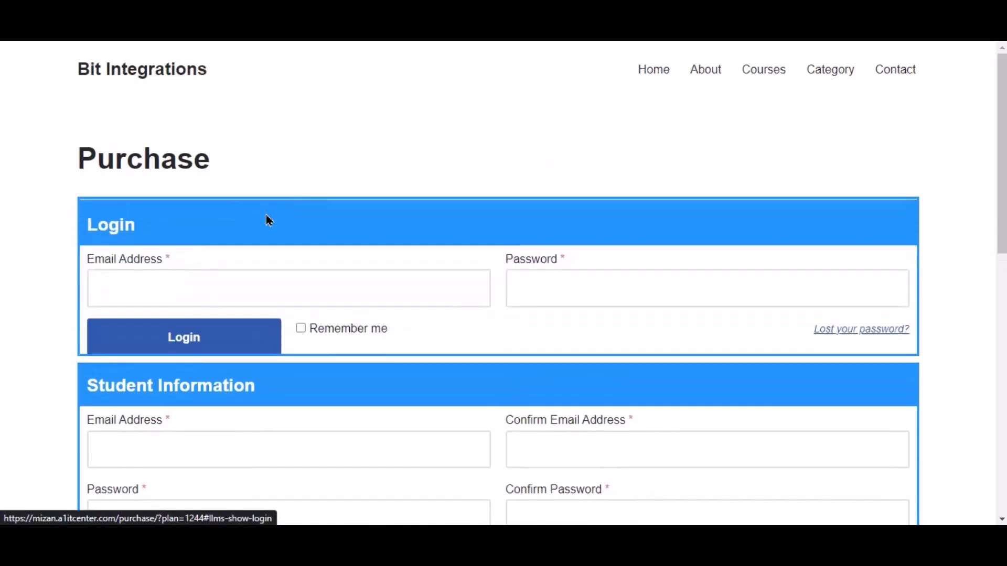
left_click(312, 275)
key("ctrl+v")
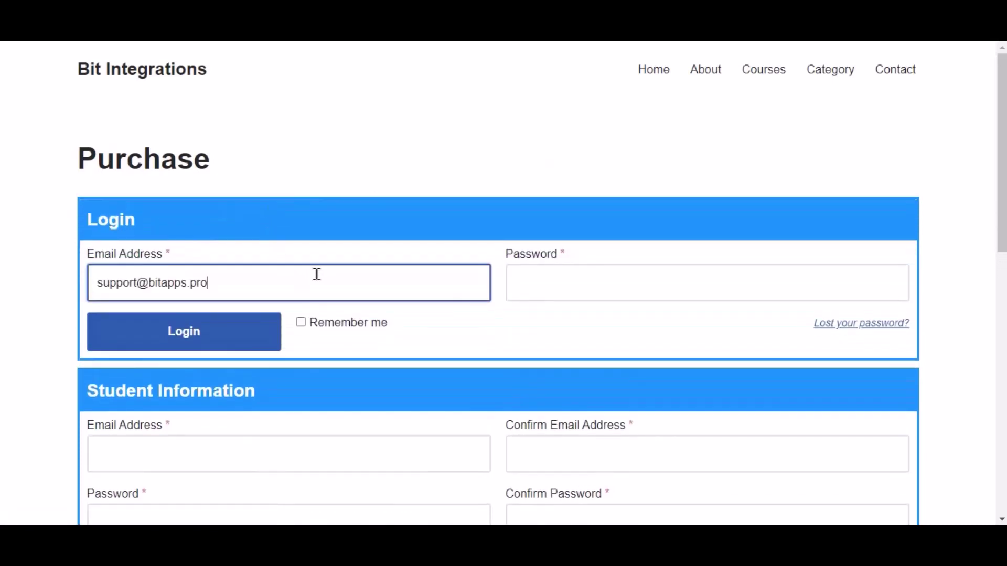
left_click(560, 291)
key("ctrl+v")
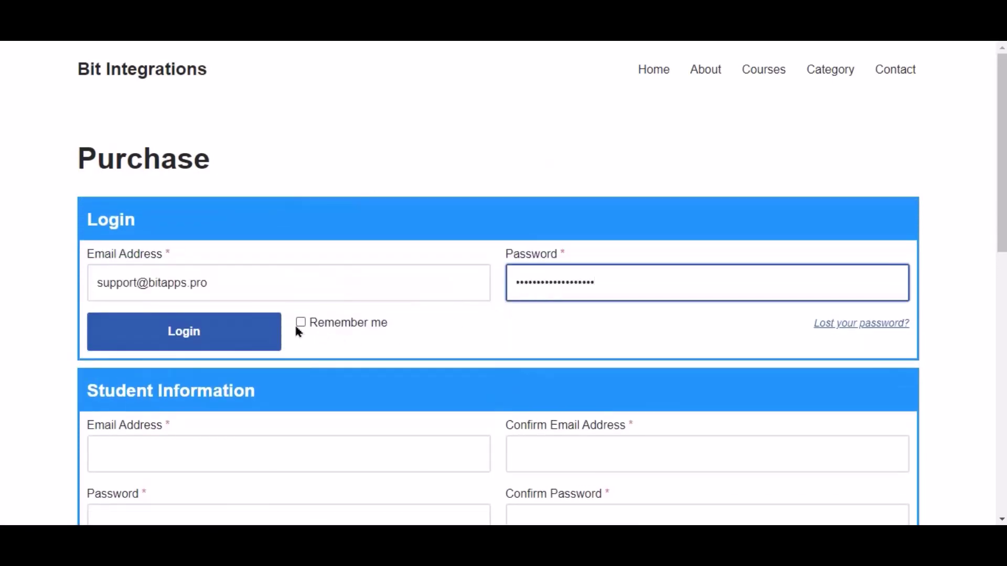
left_click(227, 337)
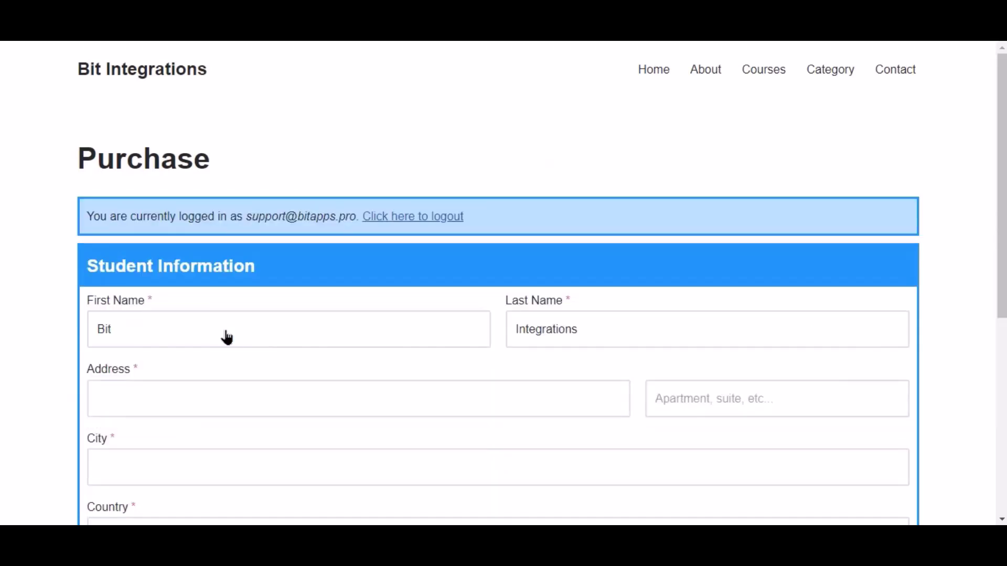
- Fill in the student's street address and city in the Student Information form
left_click(322, 392)
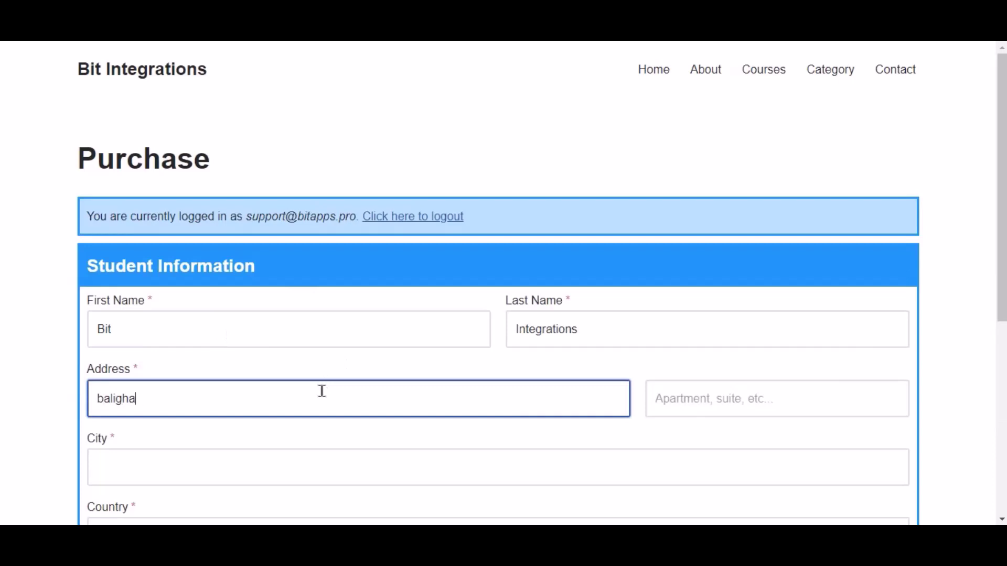
scroll(322, 391, "down", 4)
left_click(239, 280)
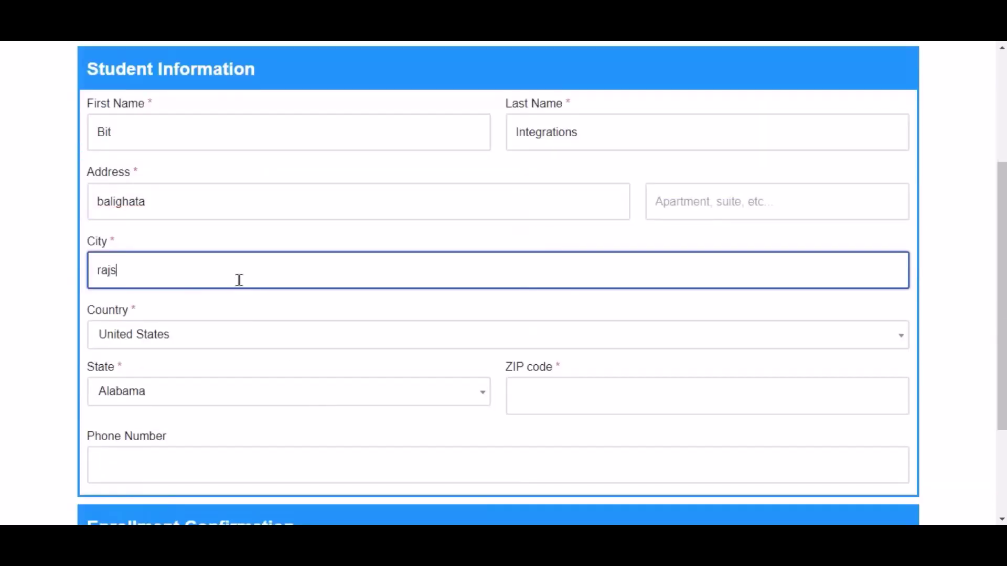
- Set the student's country to Bangladesh and select the student's district as the state or region
left_click(191, 335)
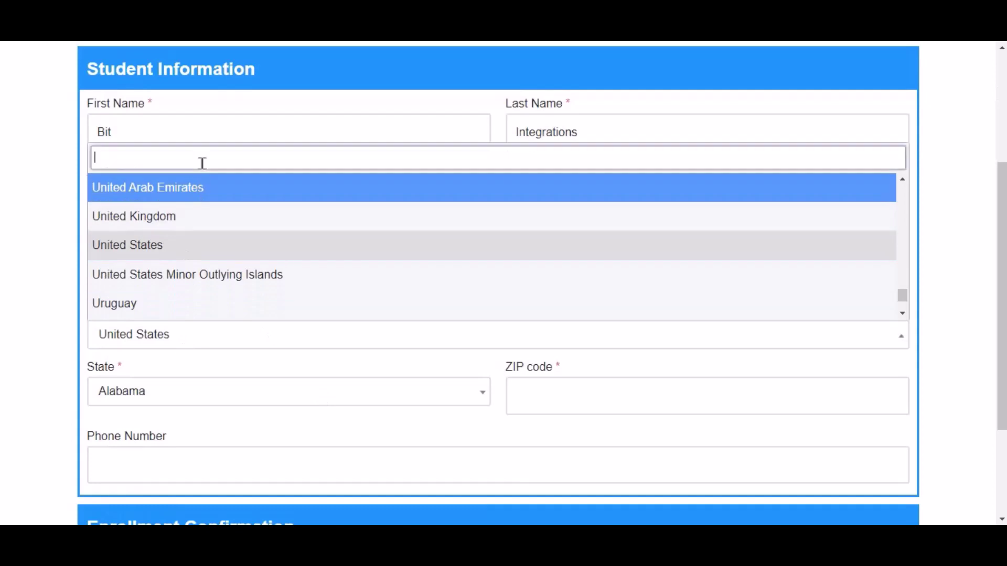
type("ban")
left_click(162, 265)
left_click(306, 400)
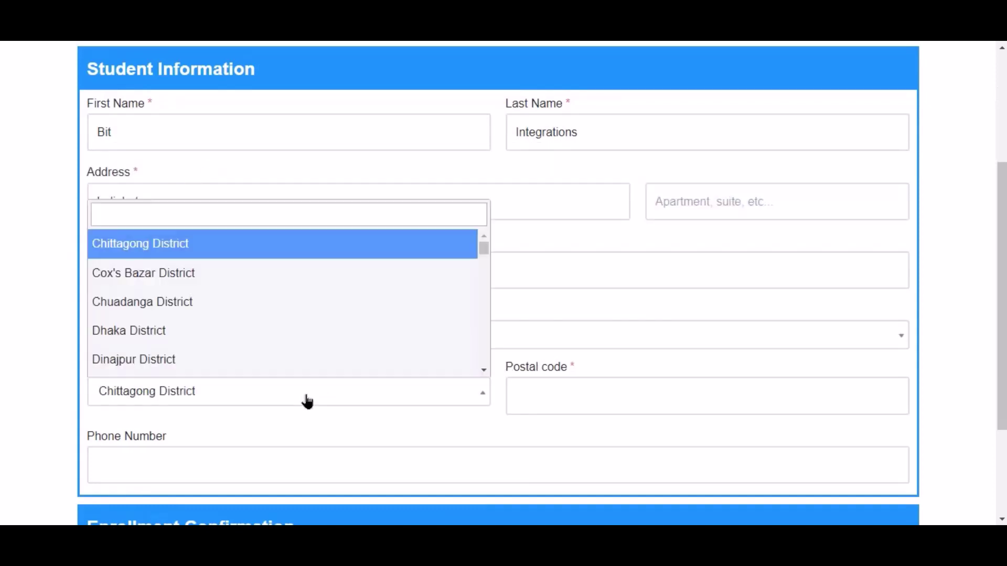
type("rah")
key("BackSpace")
type("j")
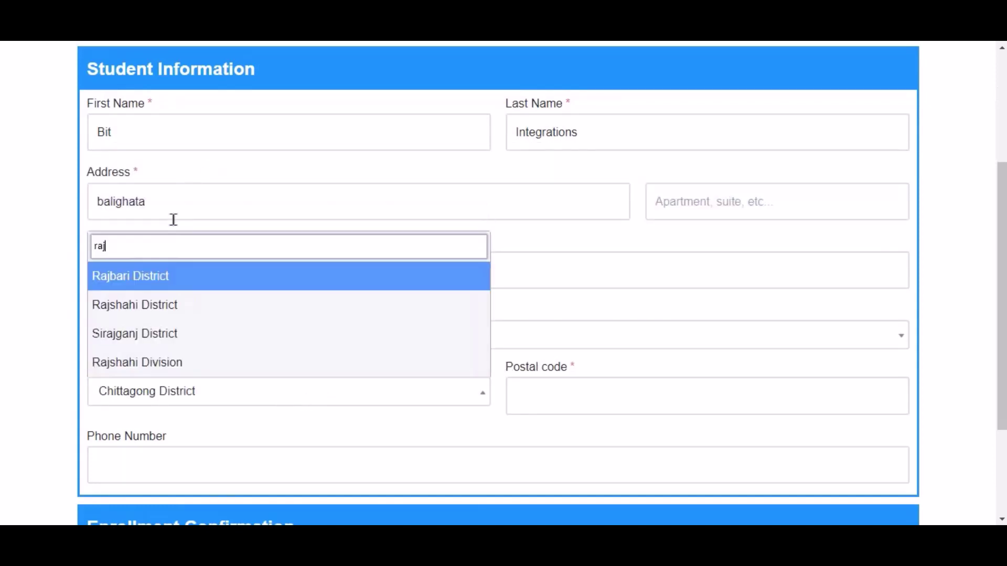
left_click(210, 304)
- Enter the student's postal code and phone number, and submit the course enrollment
left_click(595, 409)
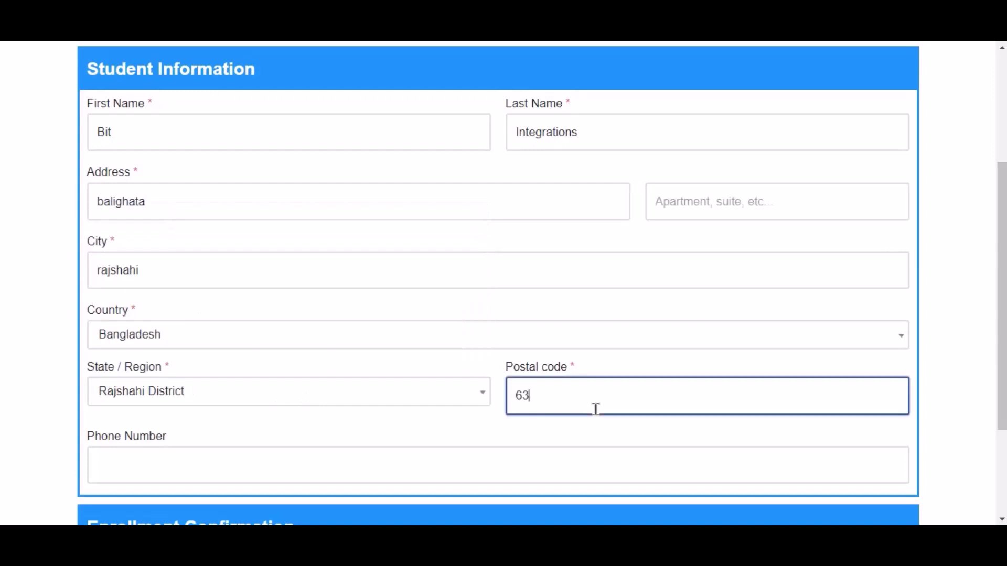
scroll(596, 409, "down", 3)
left_click(468, 313)
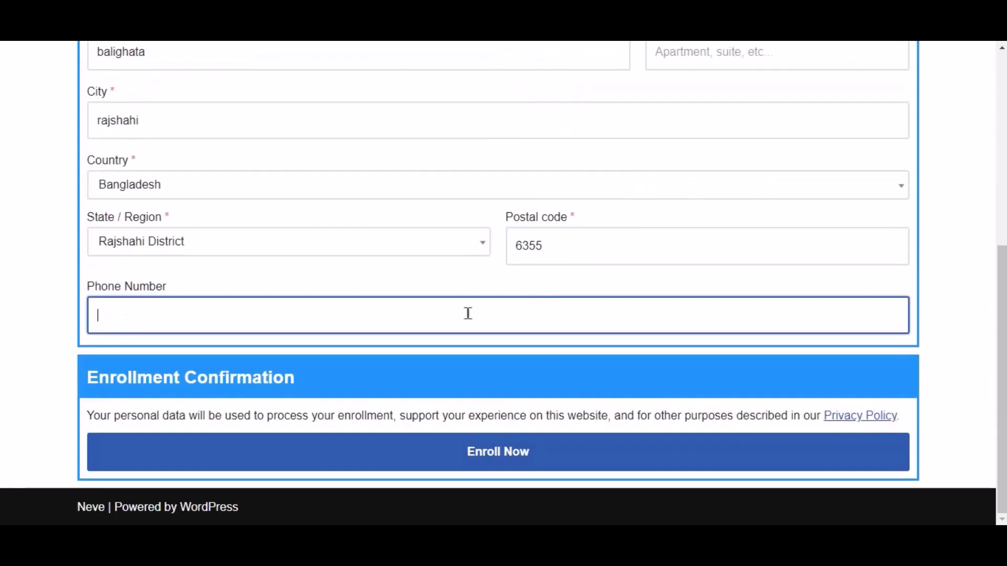
type("444555666")
left_click(536, 459)
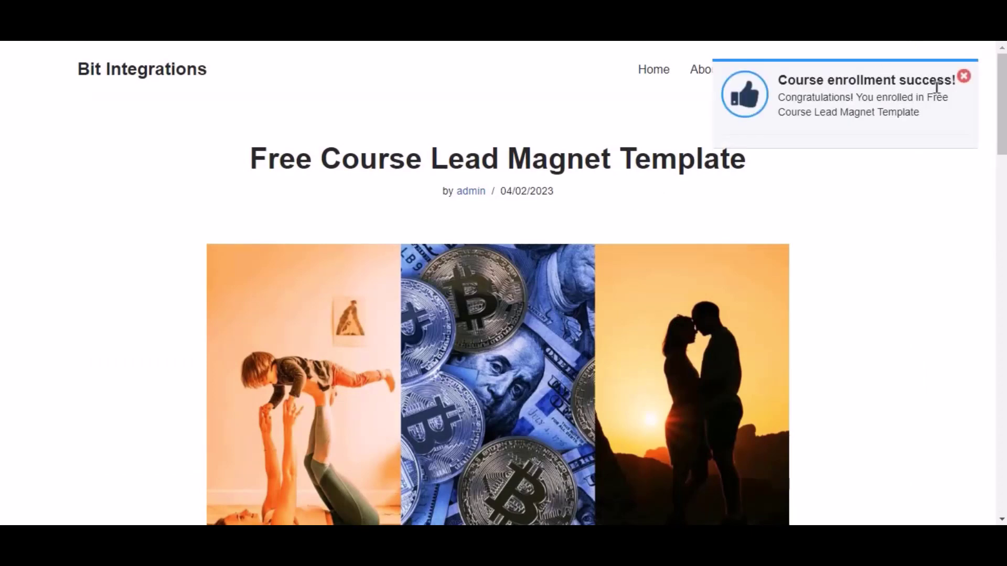
scroll(775, 202, "down", 10)
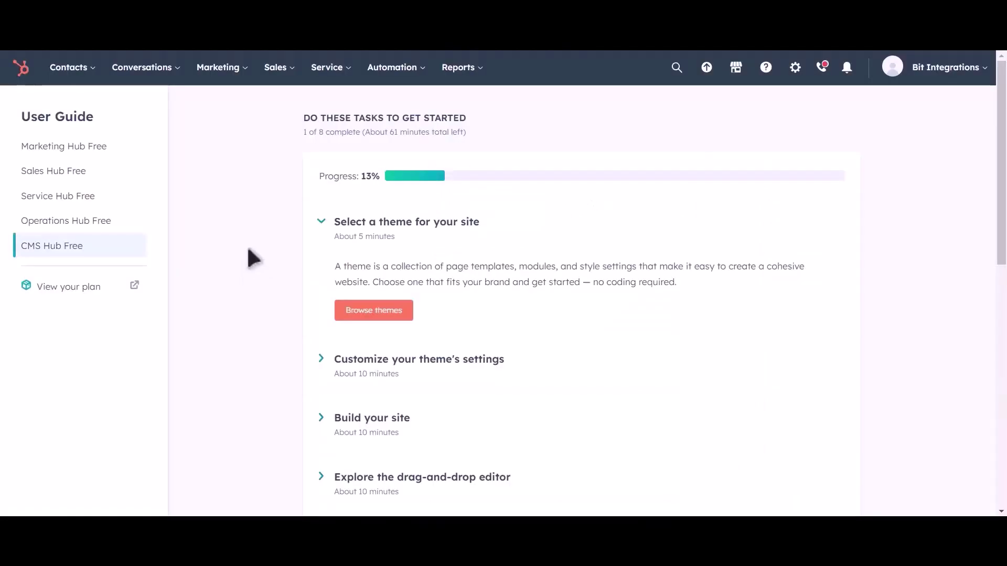
- Switch to HubSpot, open the contacts list, and preview the contact record sent by the course enrollment
mouse_move(84, 79)
left_click(81, 113)
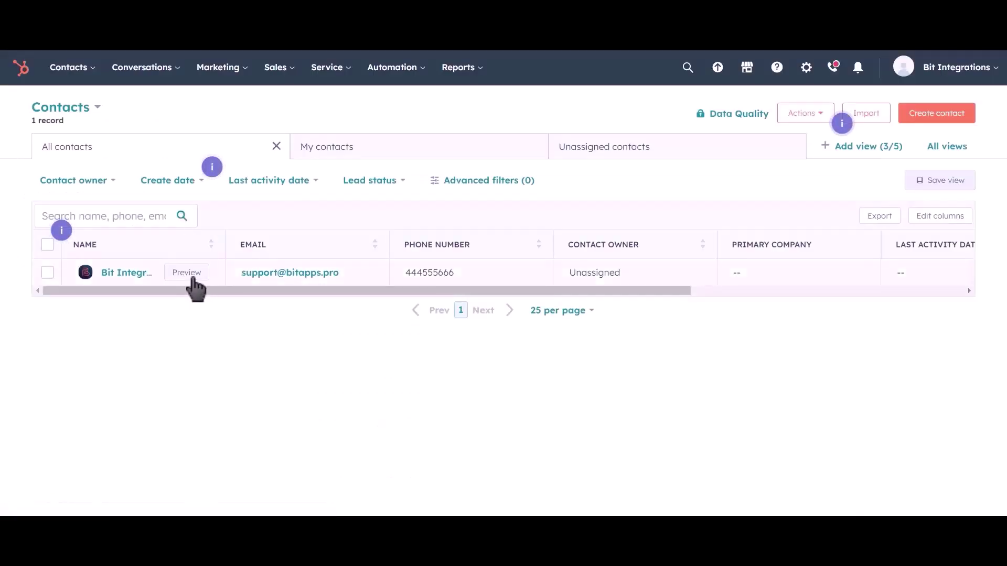
left_click(188, 272)
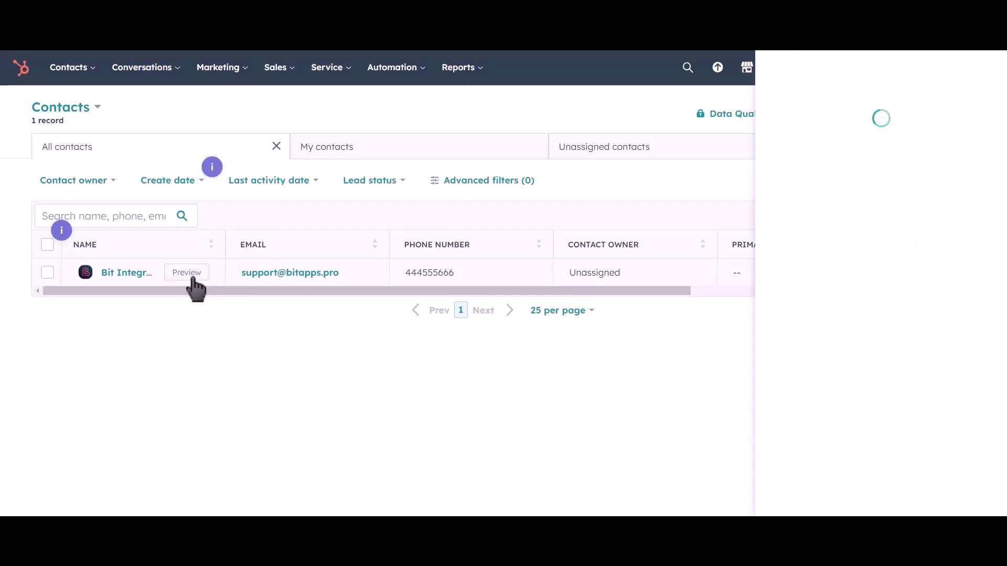